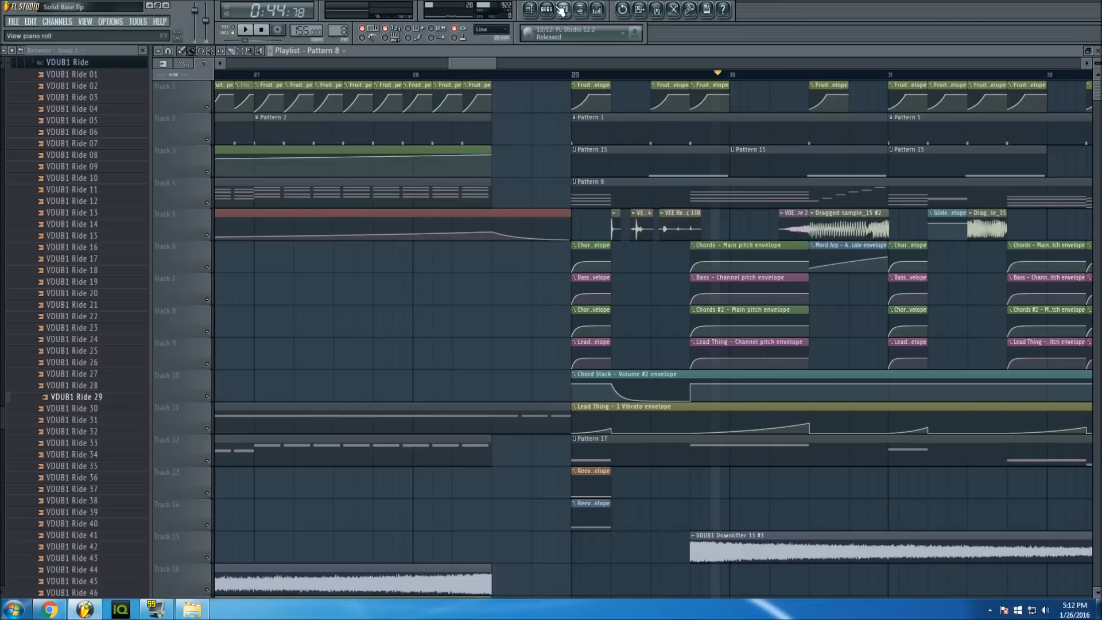
Open the Harmor synth of the Chords channel in Pattern 8.
left_click(546, 10)
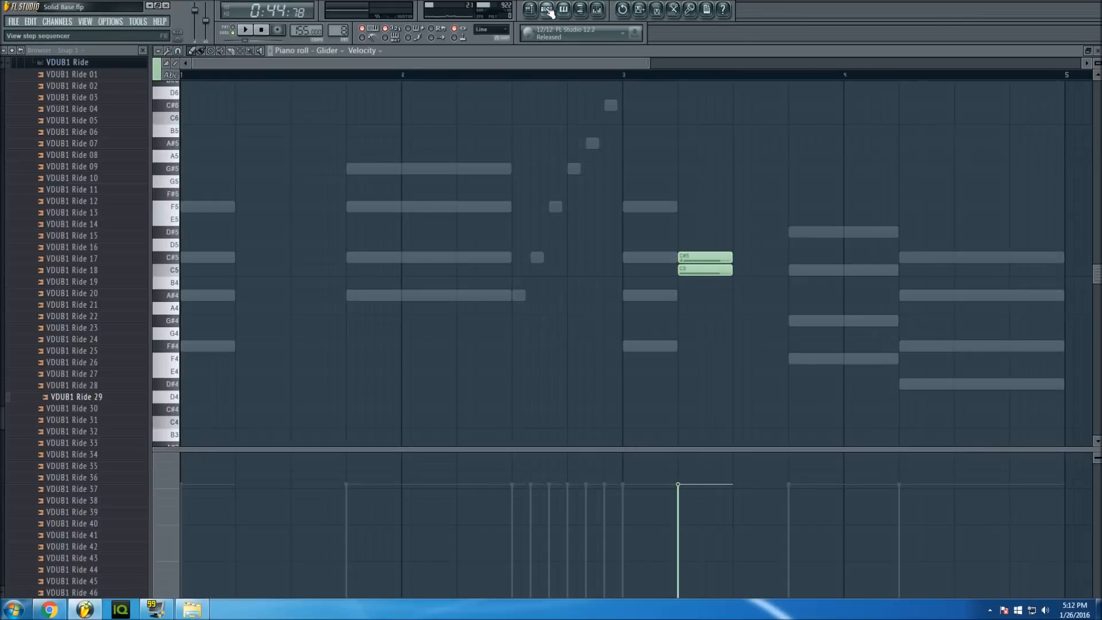
left_click(546, 10)
left_click(211, 357)
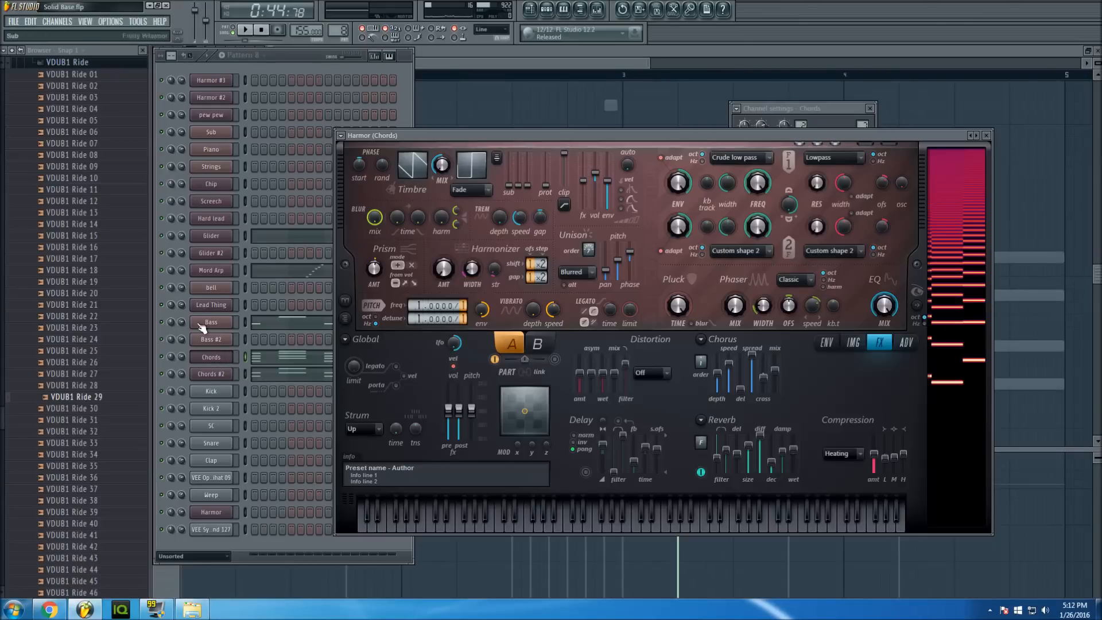
Solo the Chords channel and audition Pattern 8 in pattern mode, stopping playback after listening.
right_click(162, 357)
left_click(177, 363)
left_click(233, 30)
key("space")
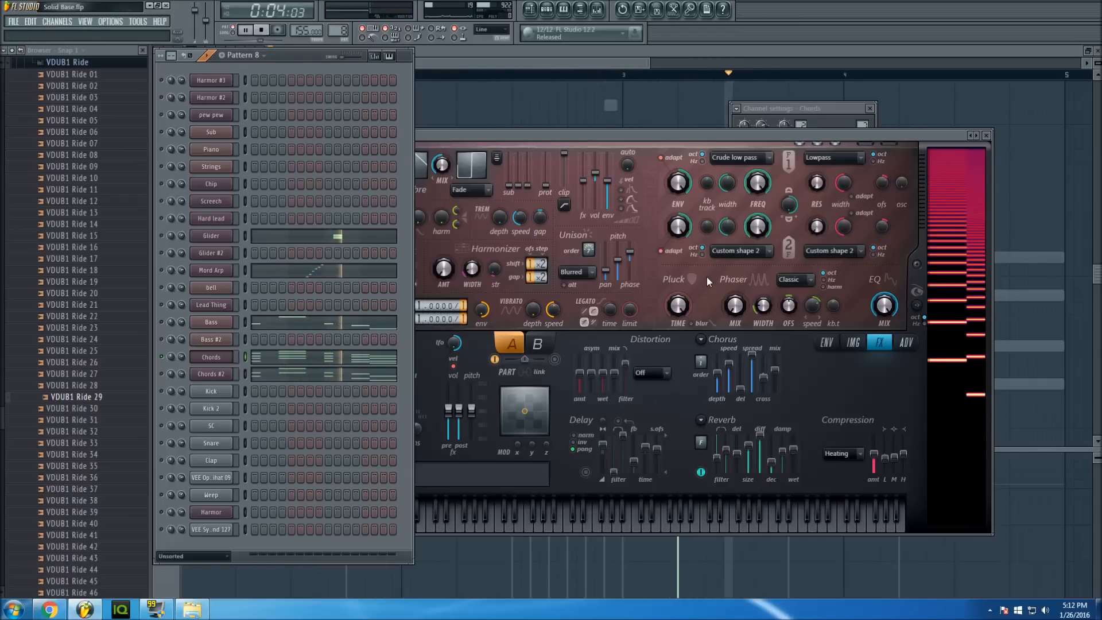
key("space")
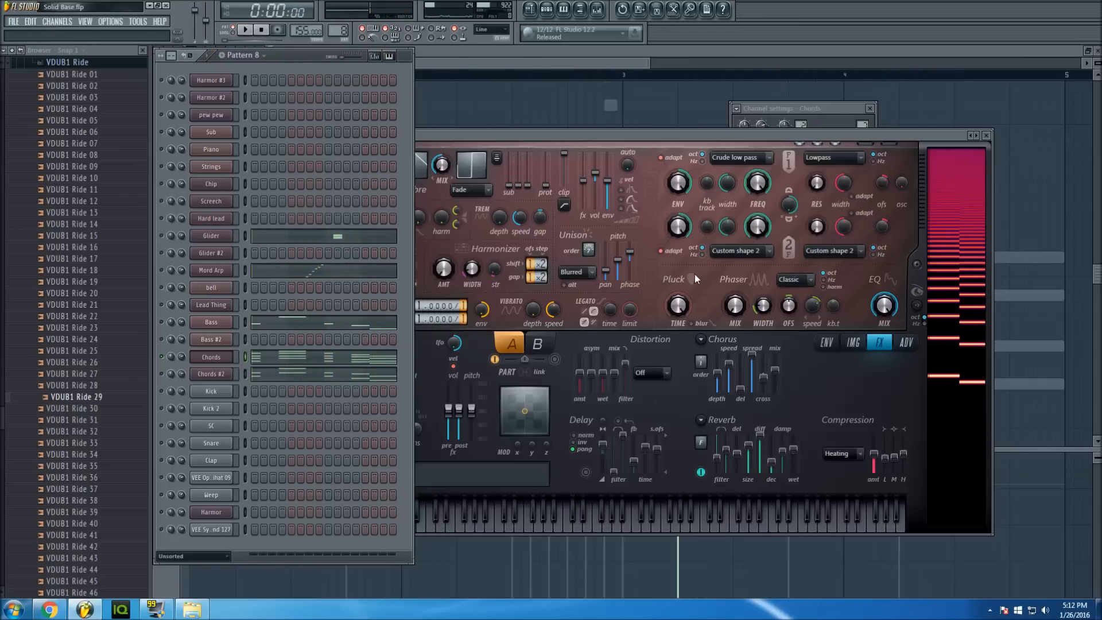
Examine the Harmonic prism and Local EQ envelopes in the Chords channel's Harmor synth.
left_click(826, 343)
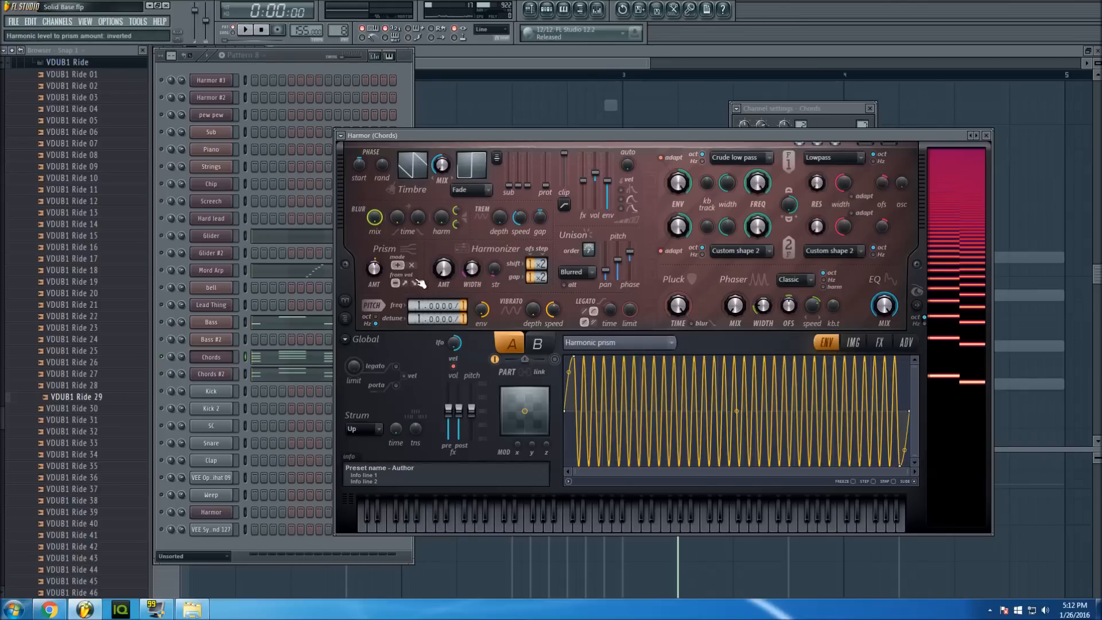
left_click(634, 344)
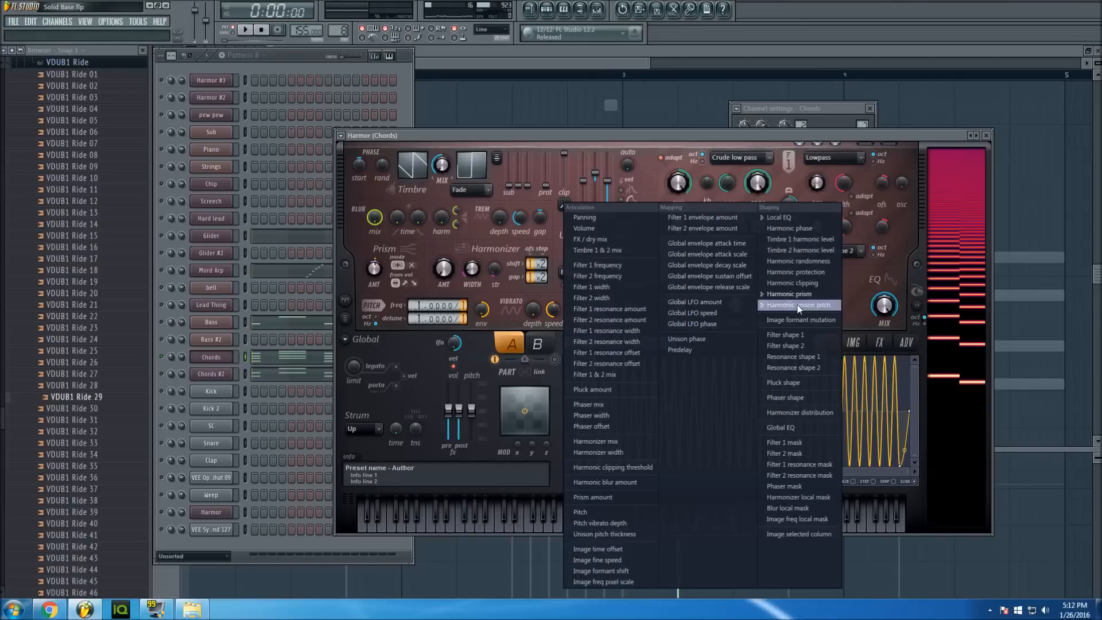
left_click(779, 217)
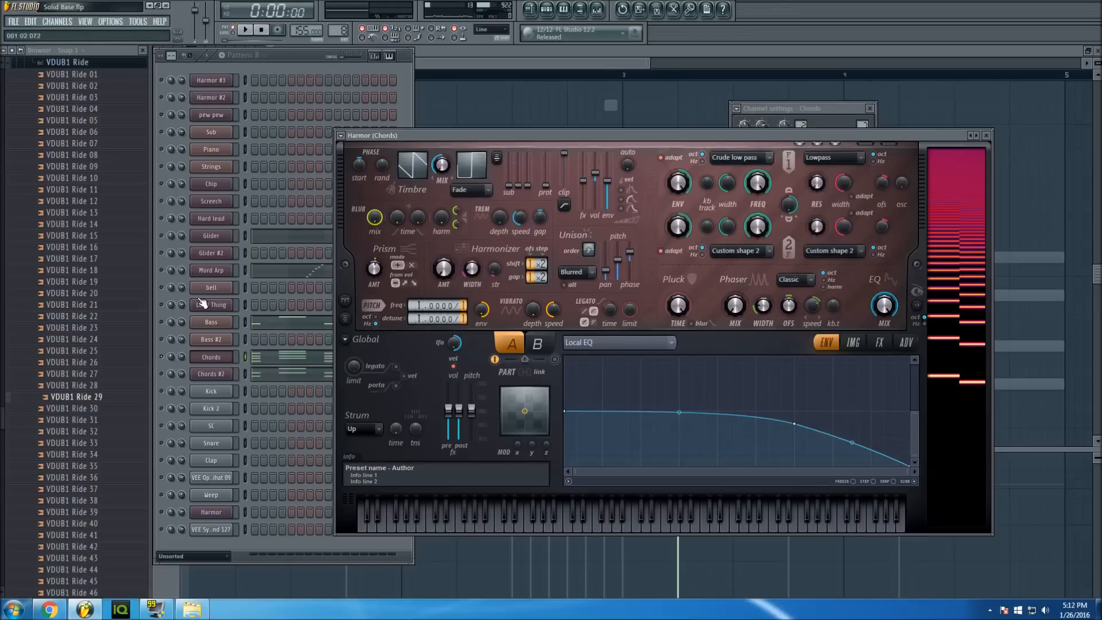
Solo the Chords #2 channel and audition it in Pattern 8 with its Harmor synth open.
right_click(163, 374)
left_click(174, 378)
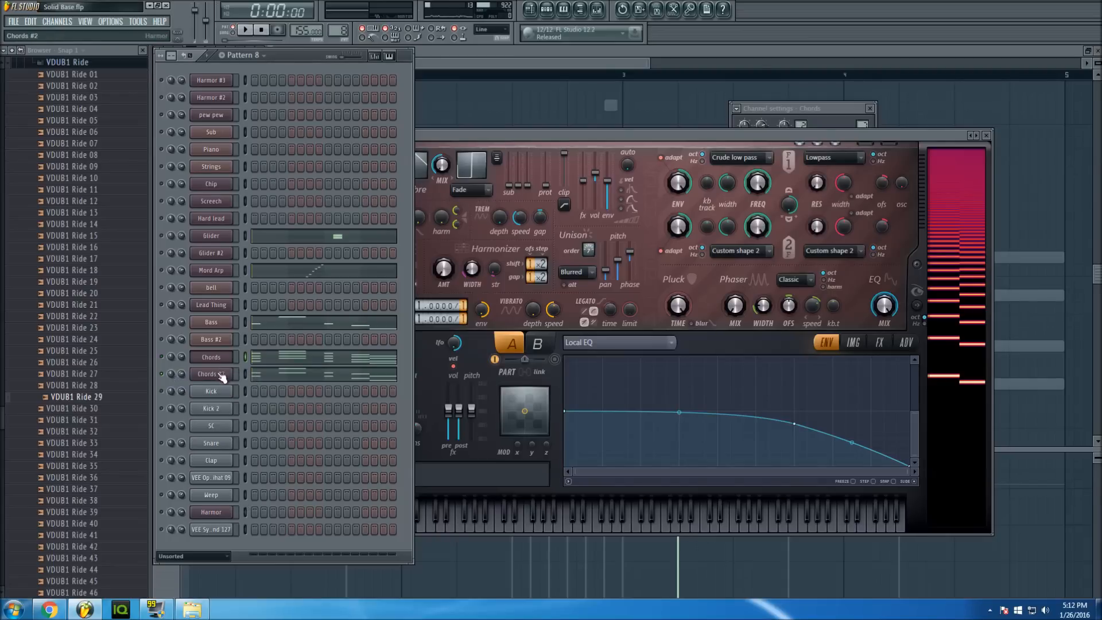
left_click(221, 375)
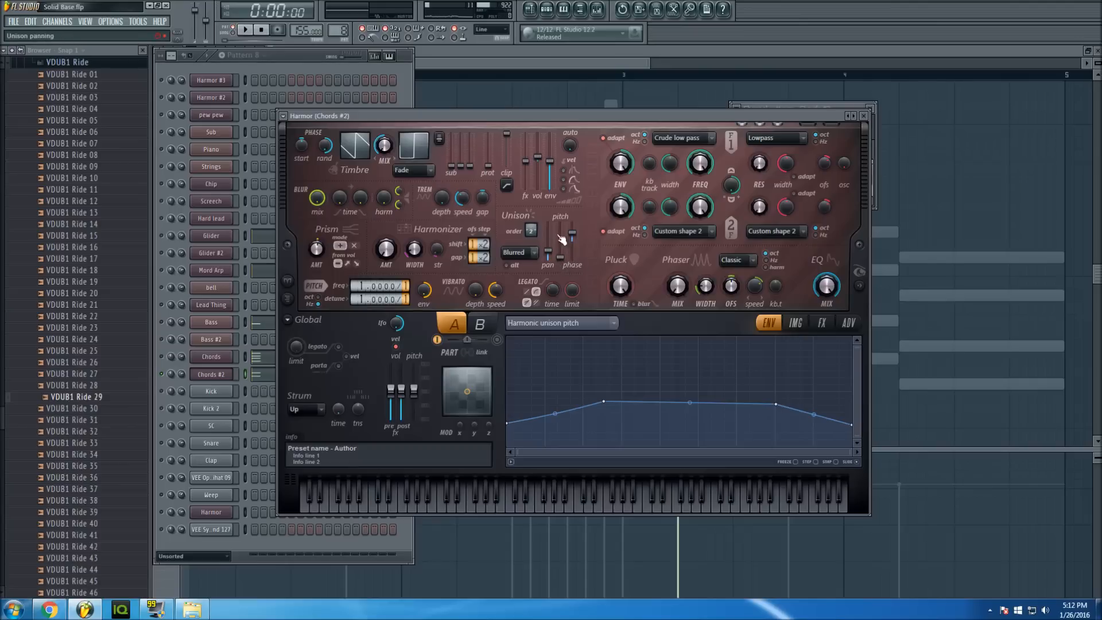
key("space")
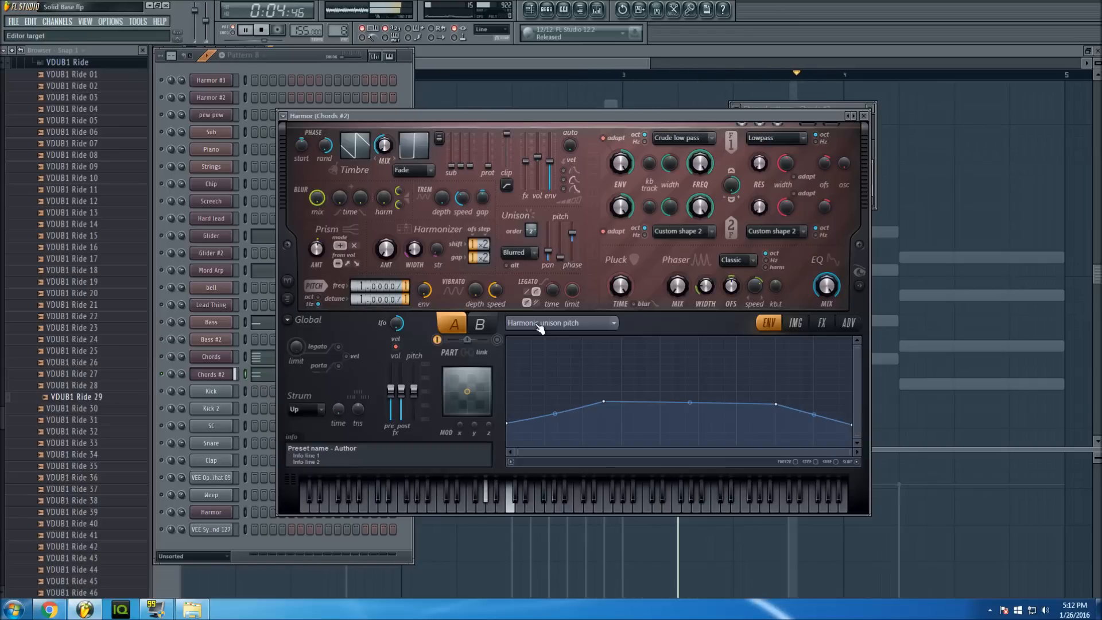
key("space")
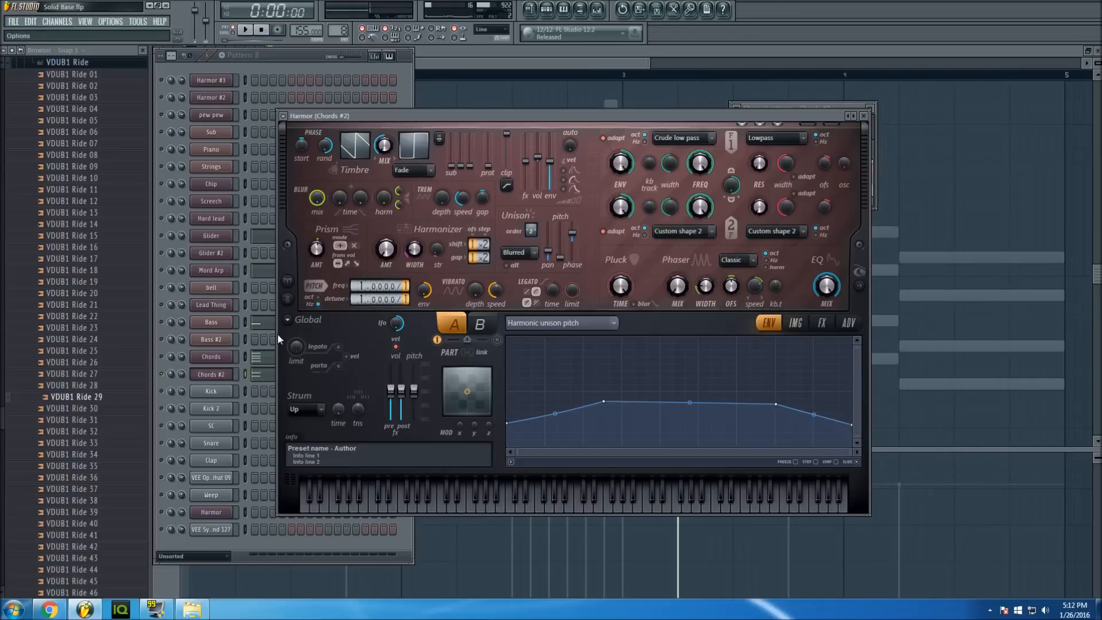
Solo the Bass channel in Pattern 8 and open its Massive synth.
left_click(290, 67)
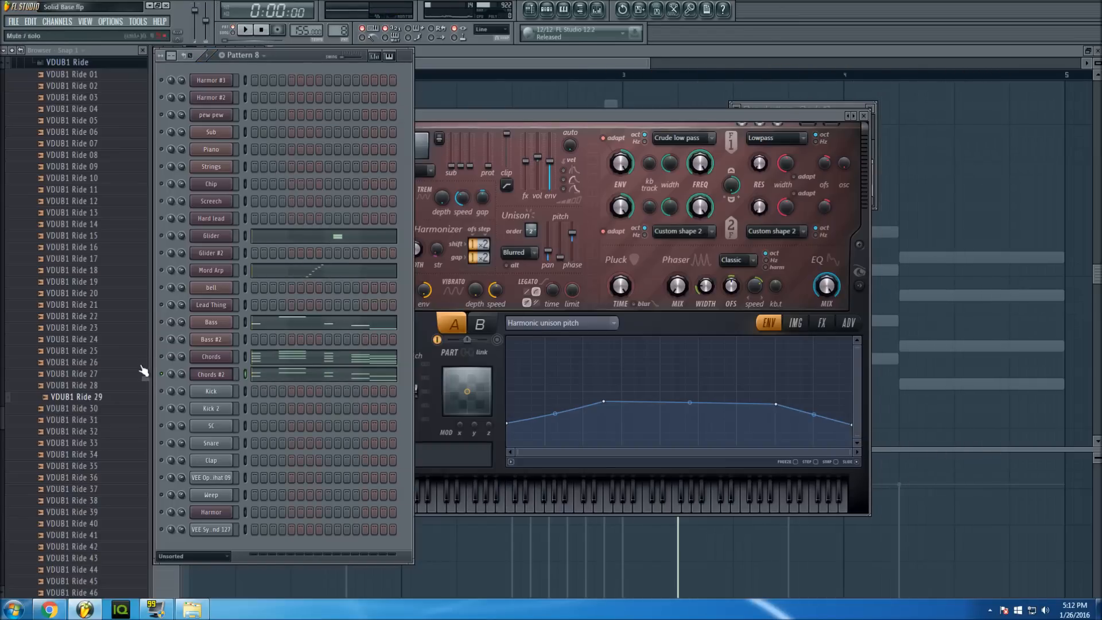
right_click(161, 322)
left_click(180, 328)
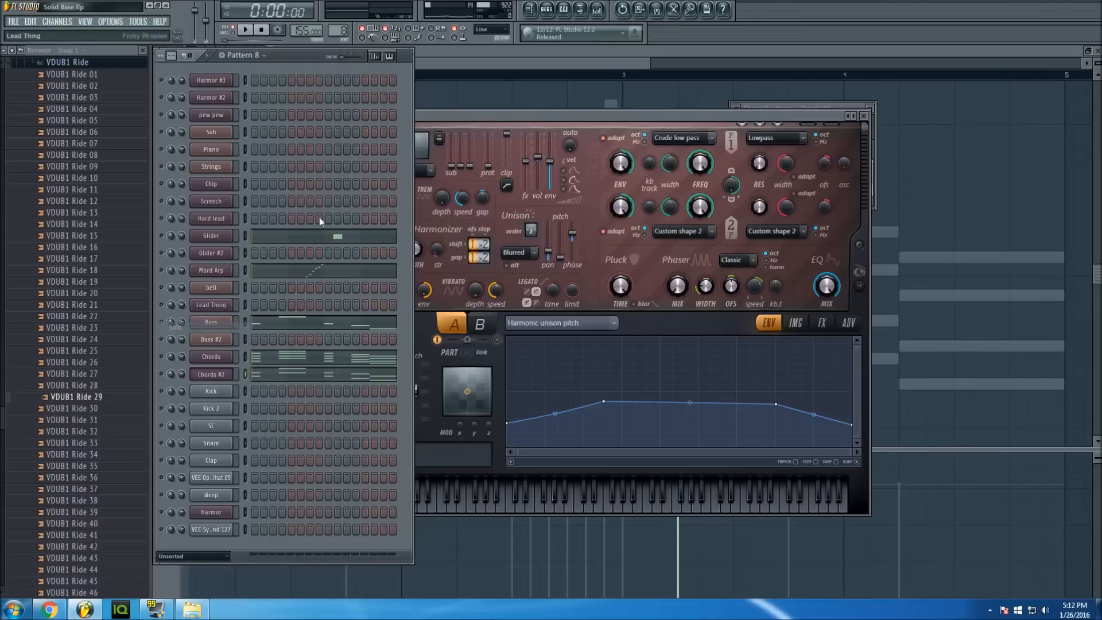
left_click(218, 326)
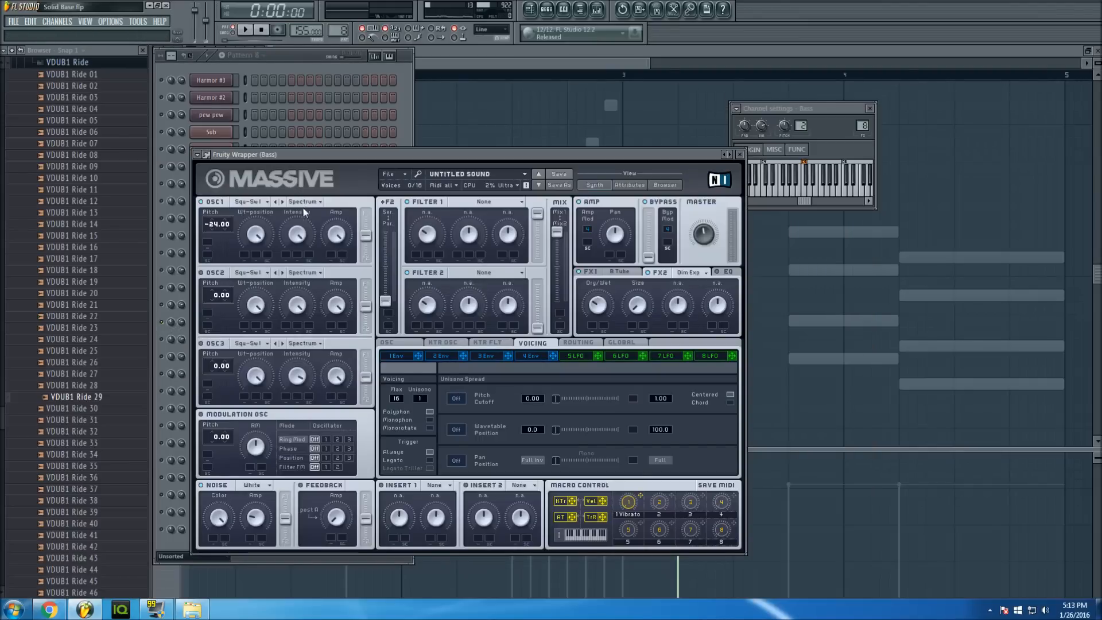
Inspect the FX1, FX2 and oscillator phase settings of the Bass channel's Massive synth.
left_click(620, 274)
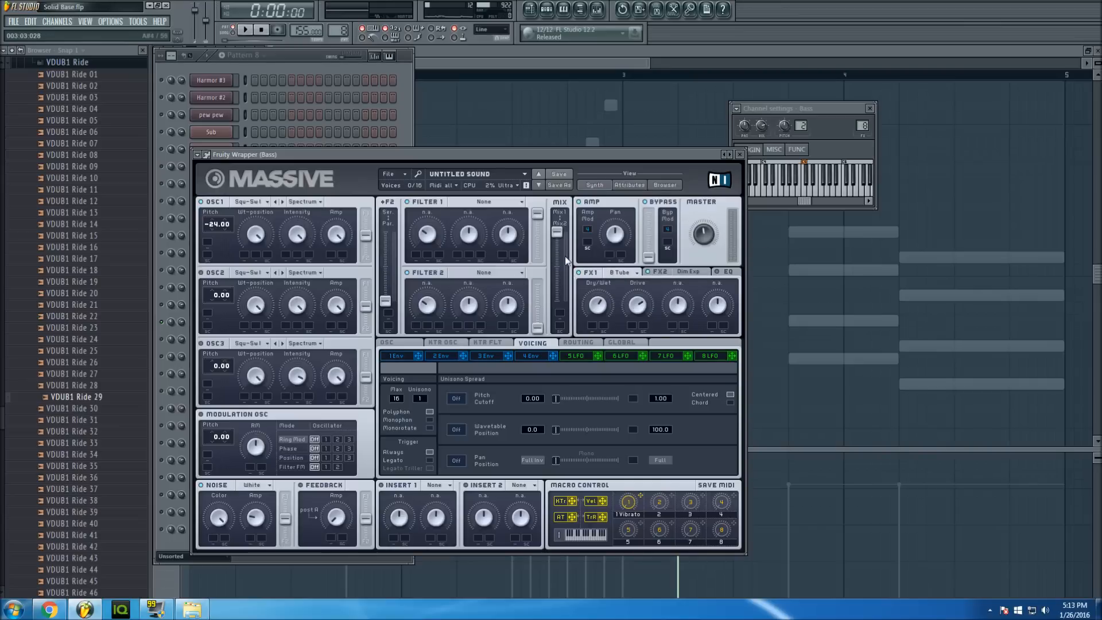
left_click(696, 273)
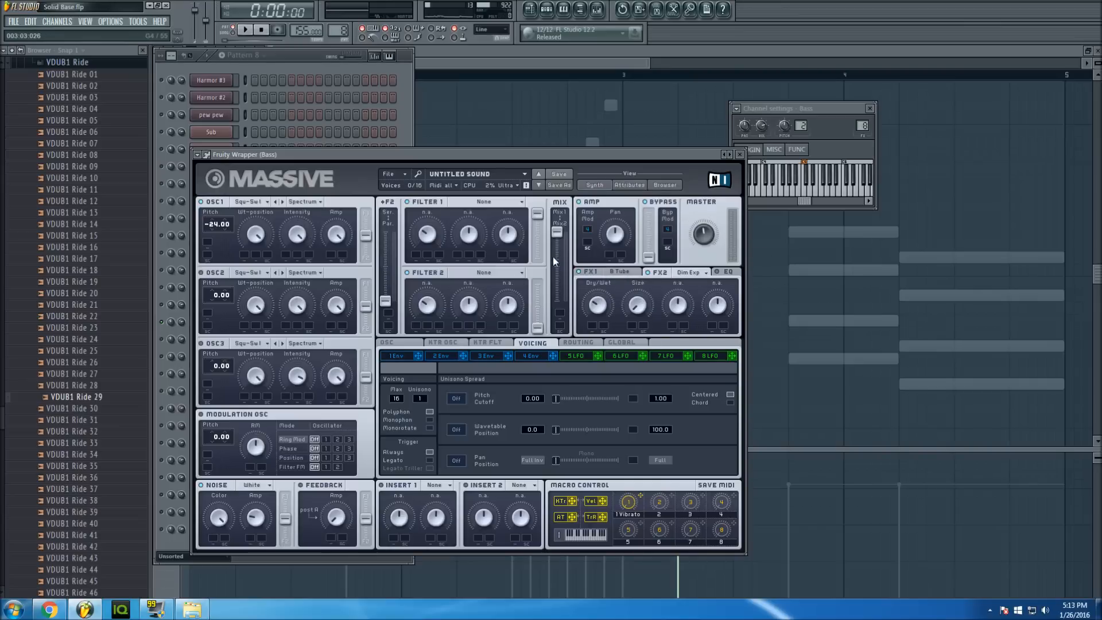
left_click(392, 343)
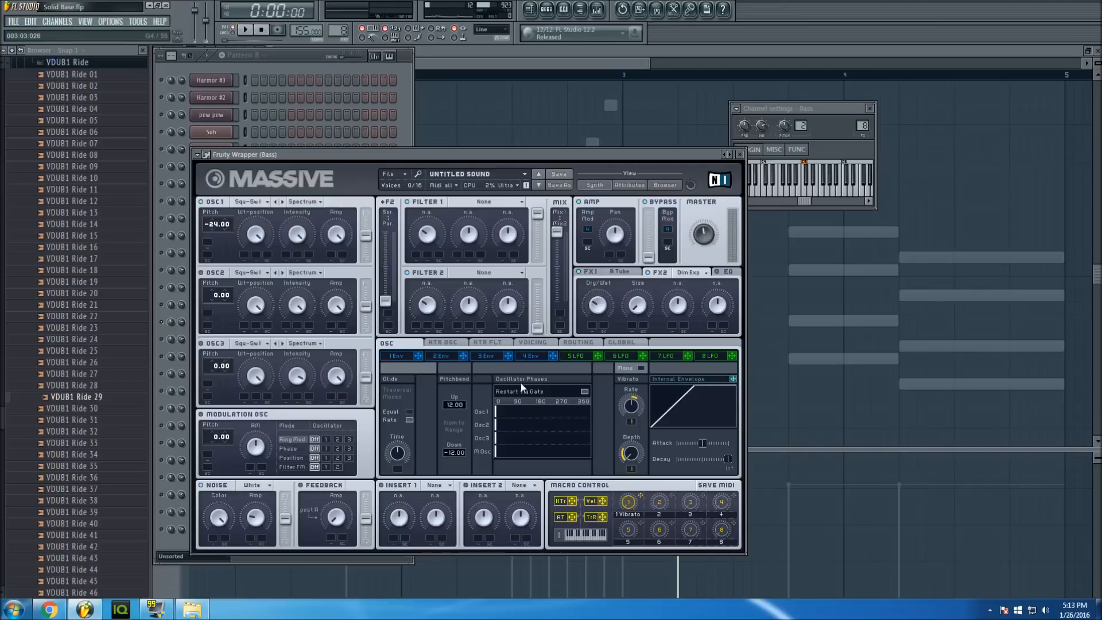
Audition the soloed Bass channel in Pattern 8, stopping playback after listening.
left_click(305, 68)
key("space")
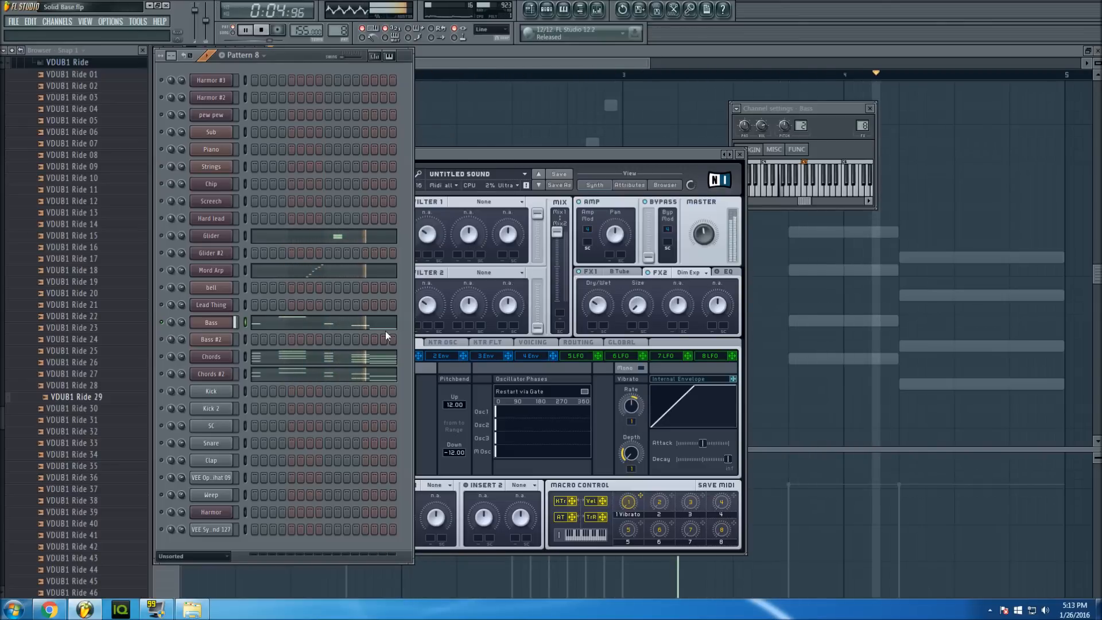
key("space")
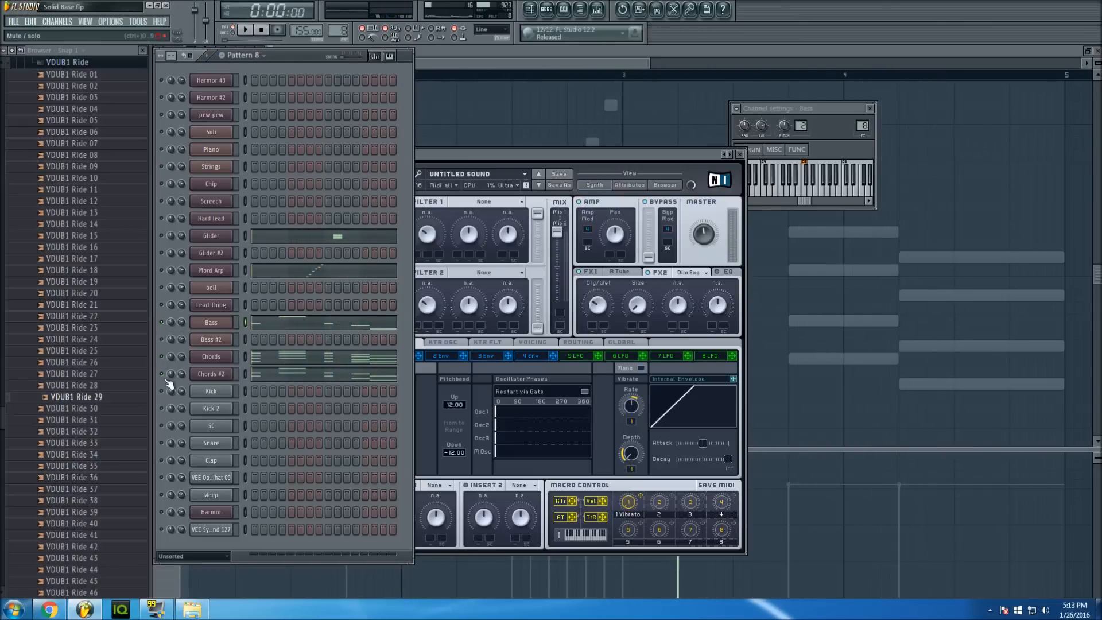
Inspect the High and Master bands of the Maximus effect on the Chords mixer track.
left_click(598, 7)
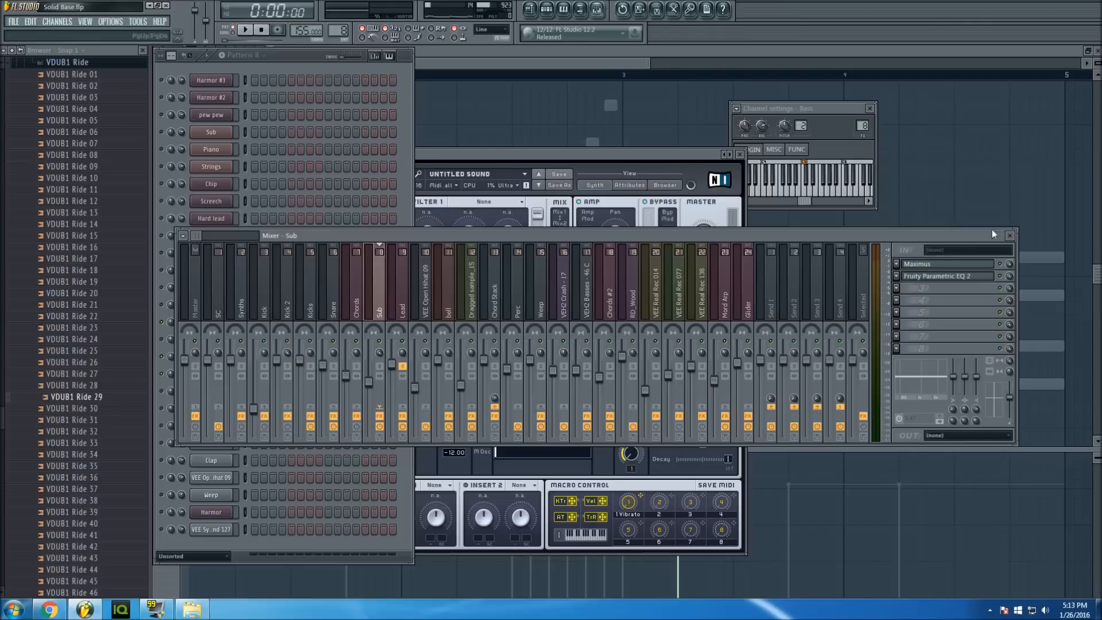
left_click(357, 302)
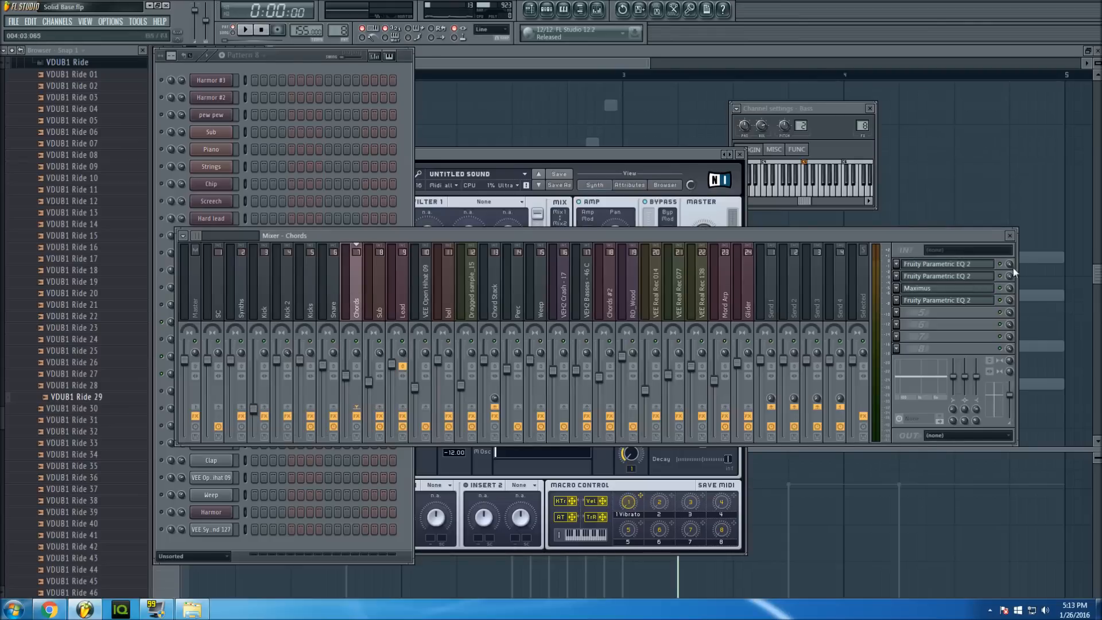
left_click(951, 288)
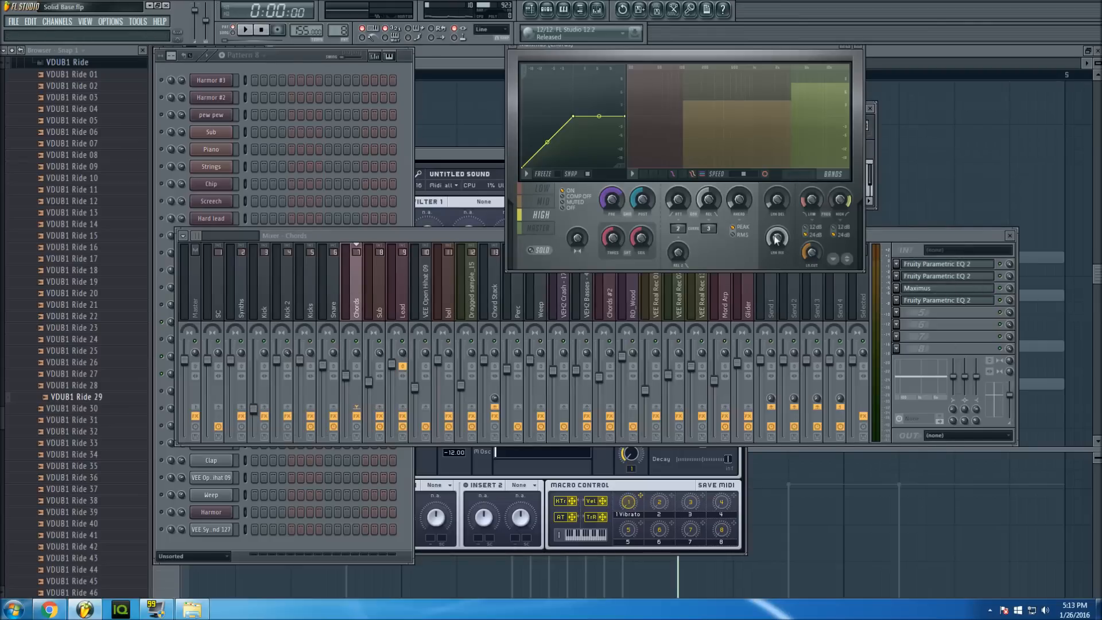
left_click(538, 227)
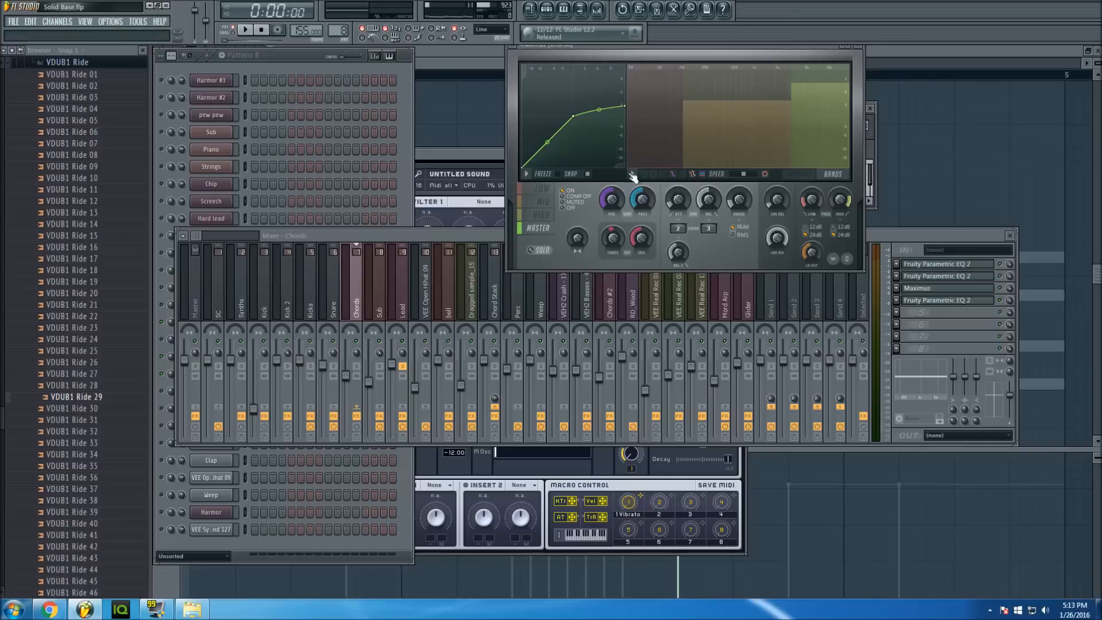
left_click(970, 270)
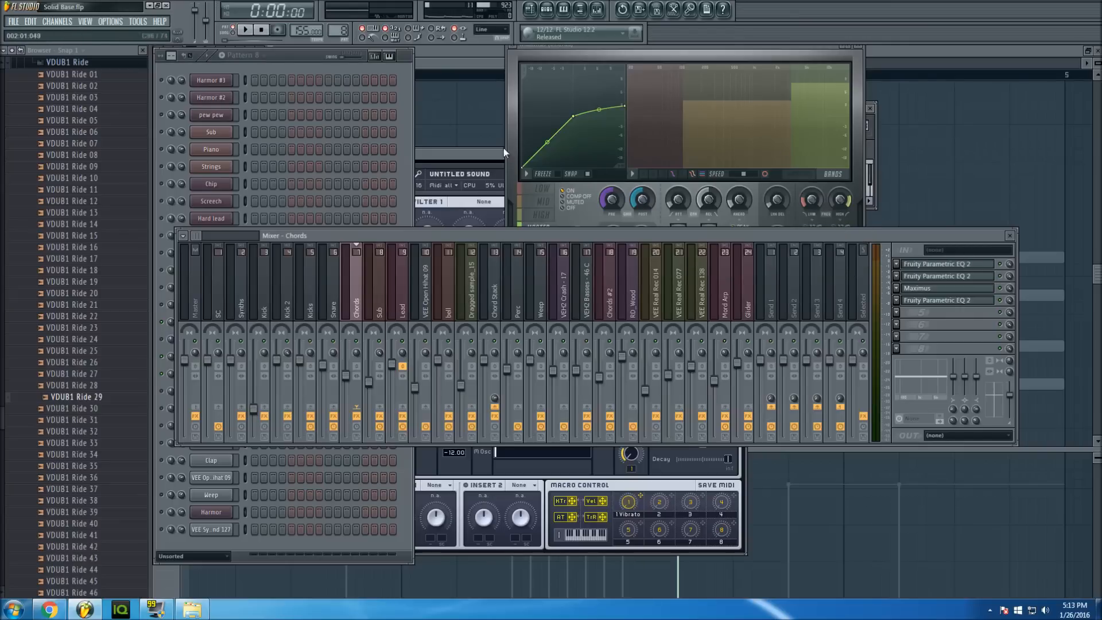
View the curves of the three Fruity Parametric EQ 2 effects on the Chords mixer track.
left_click(957, 265)
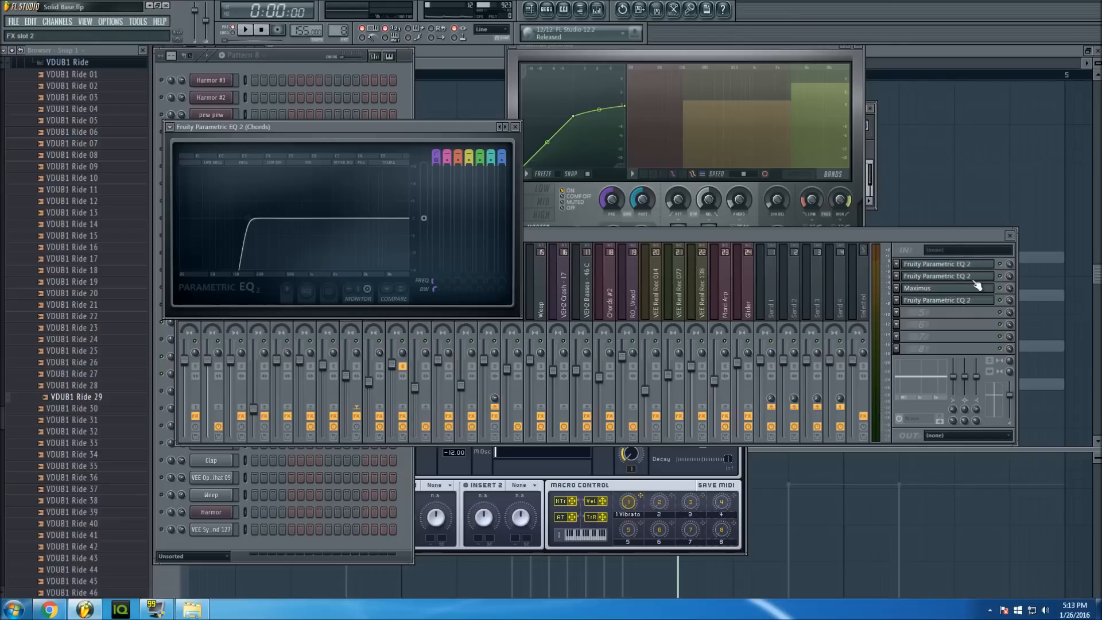
left_click(974, 279)
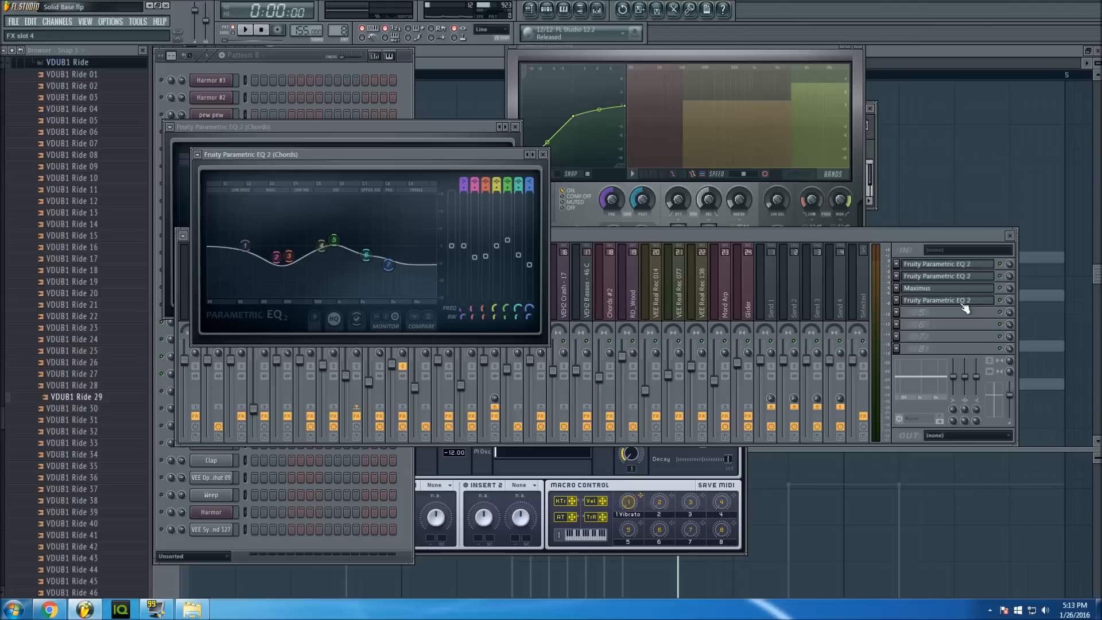
left_click(966, 309)
left_click(961, 305)
left_click(729, 241)
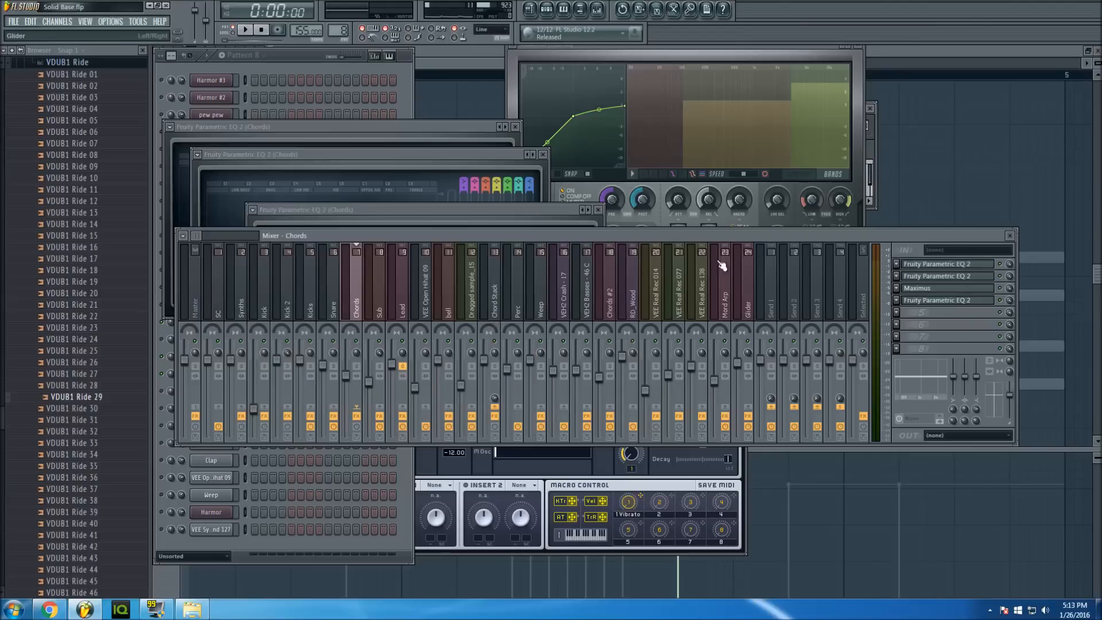
Examine the Sub mixer track's effects: the Low and Master bands of Maximus and the Fruity Parametric EQ 2 curve.
left_click(385, 294)
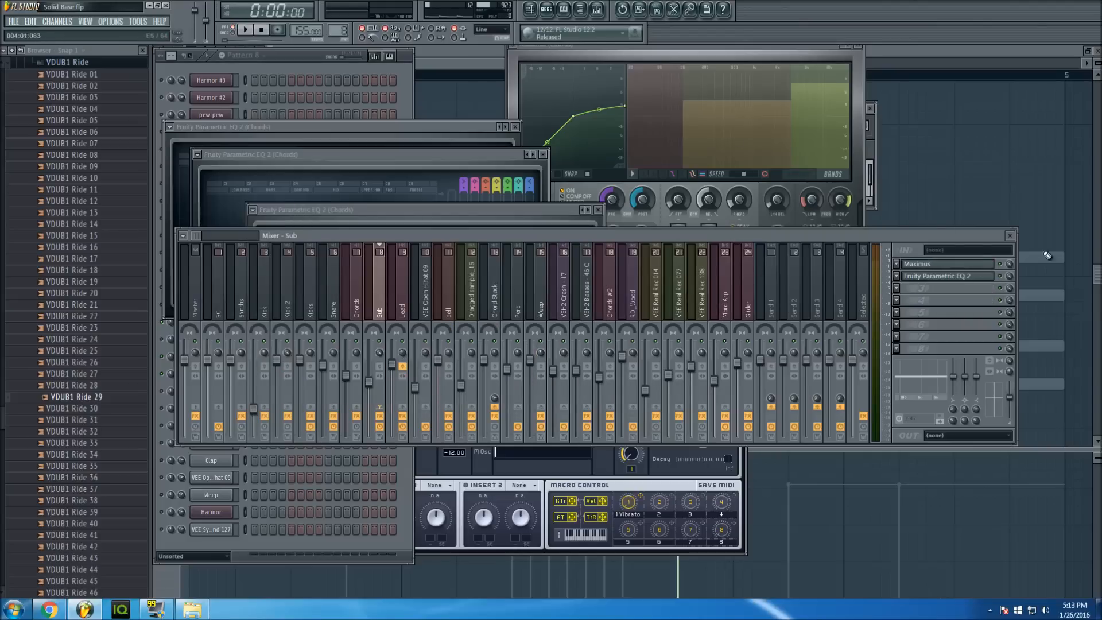
left_click(934, 266)
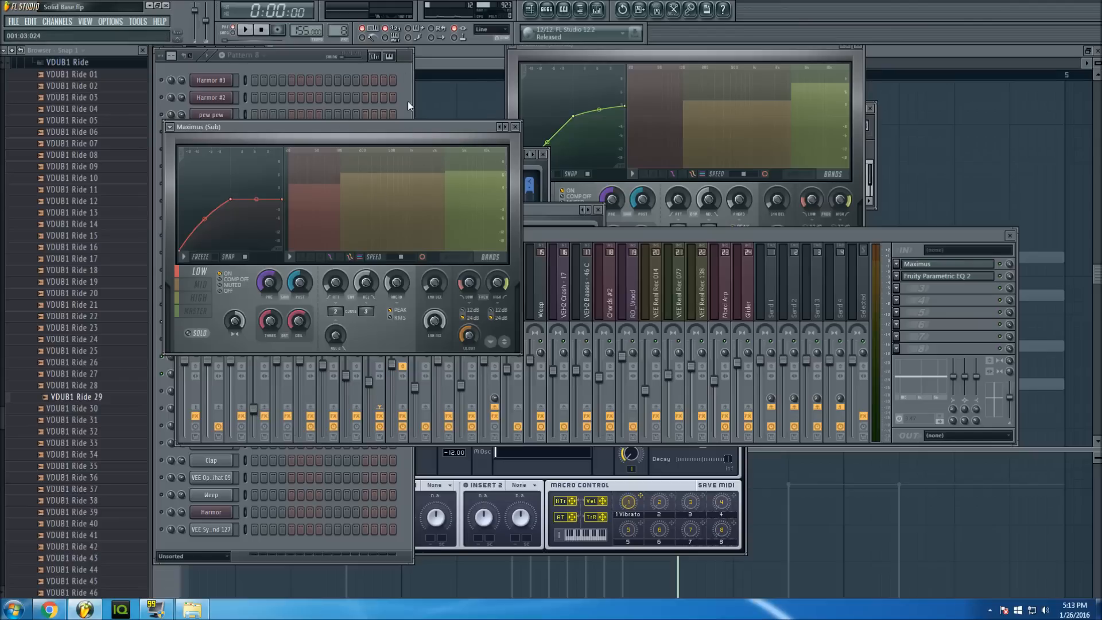
left_click(195, 311)
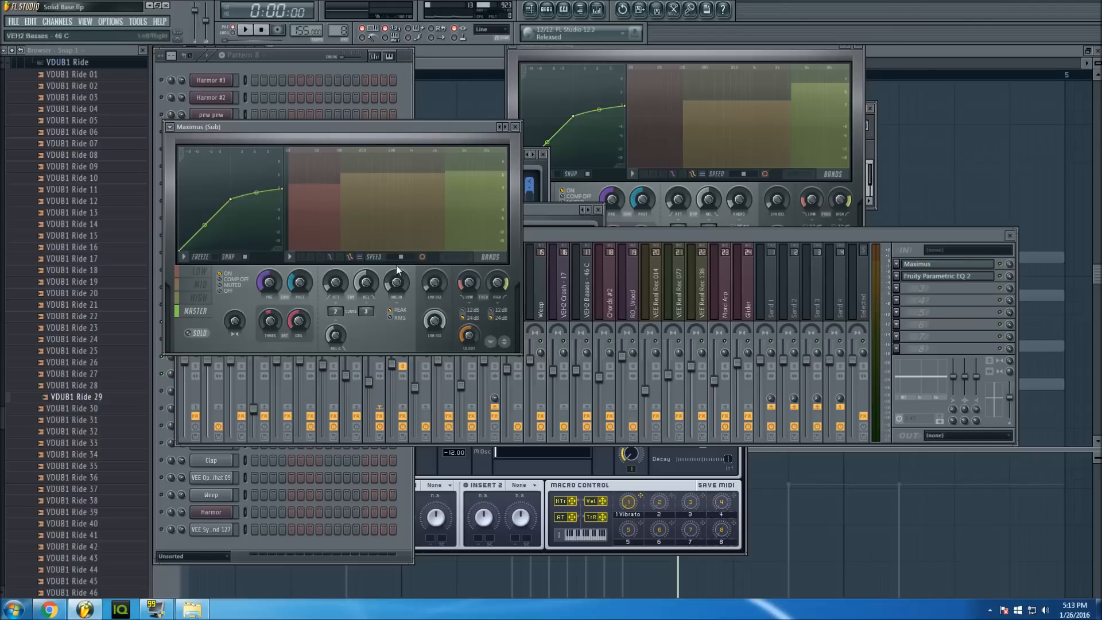
left_click(965, 278)
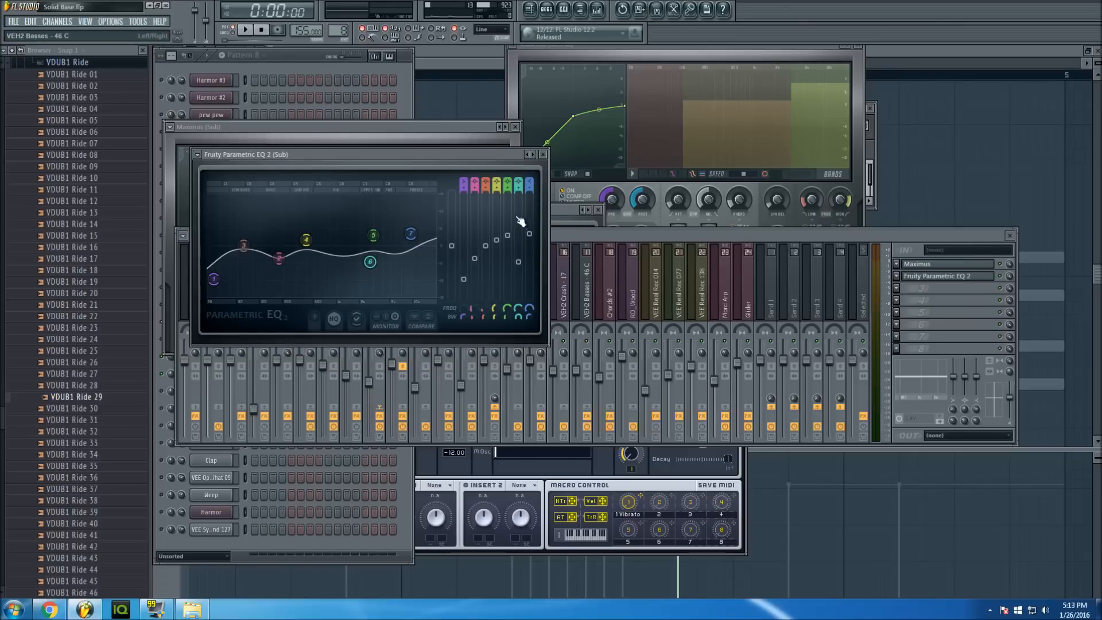
left_click(683, 234)
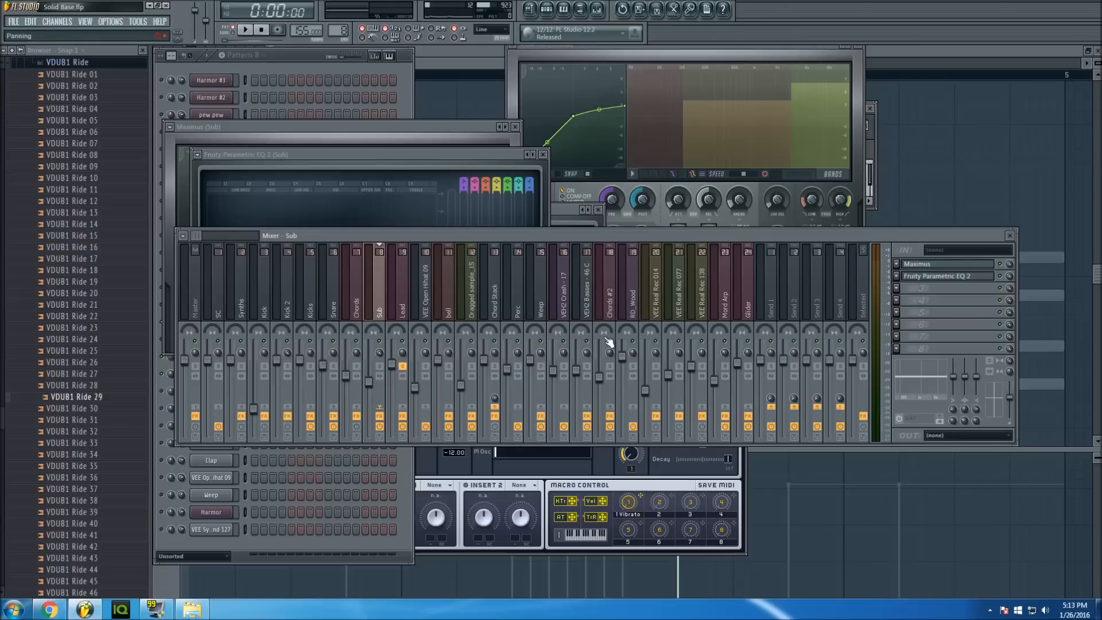
View the Fruity Parametric EQ 2 curve on the Chords #2 mixer track and return to Pattern 8's channels.
left_click(610, 304)
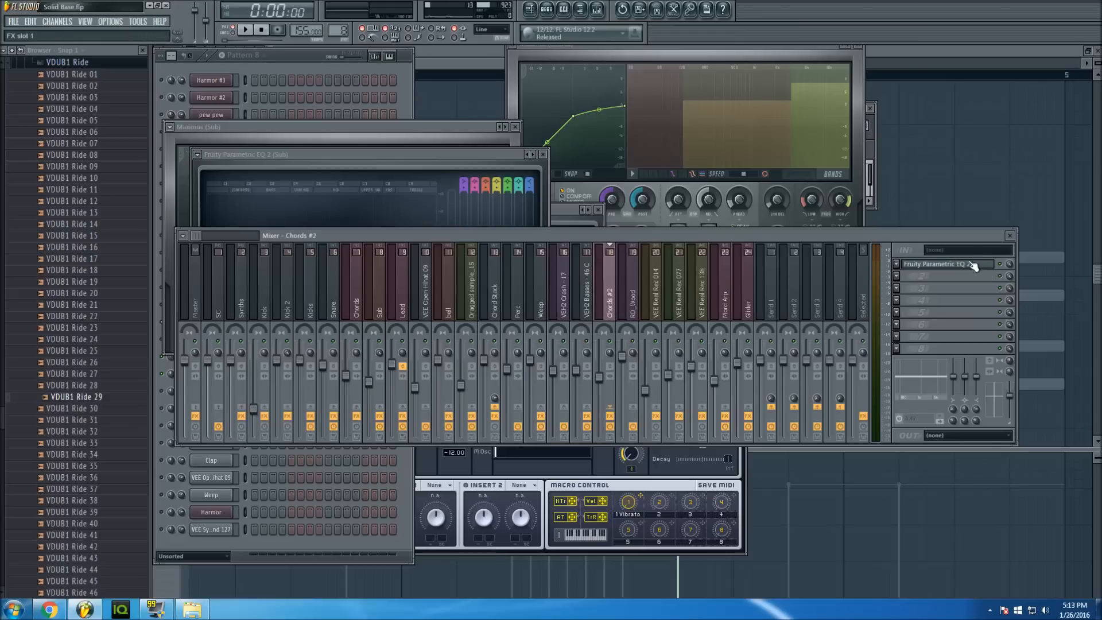
left_click(972, 266)
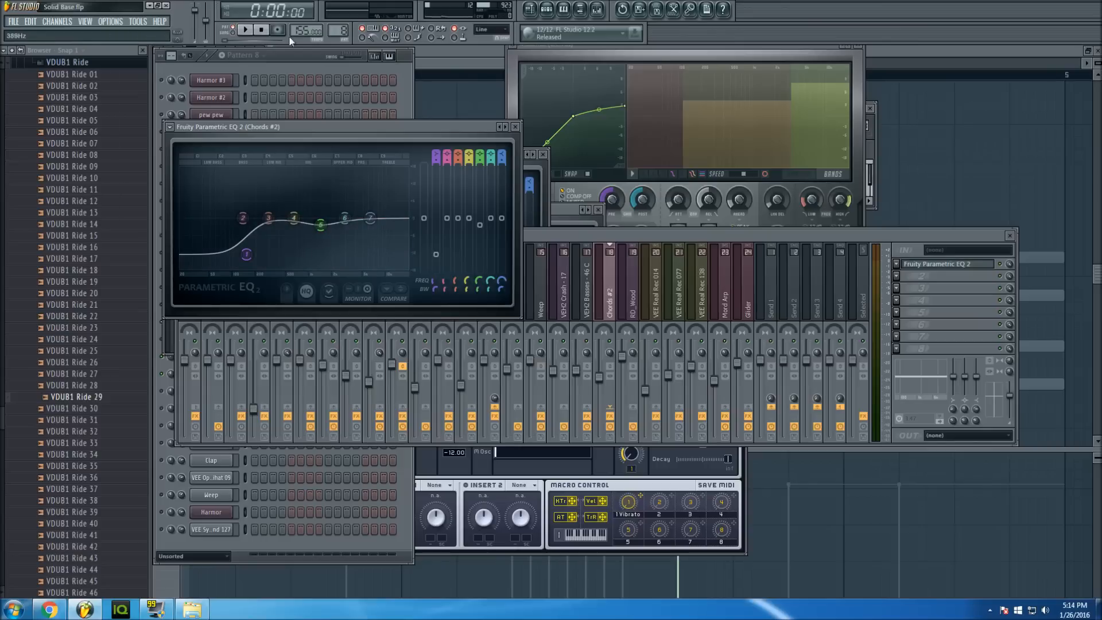
left_click(295, 70)
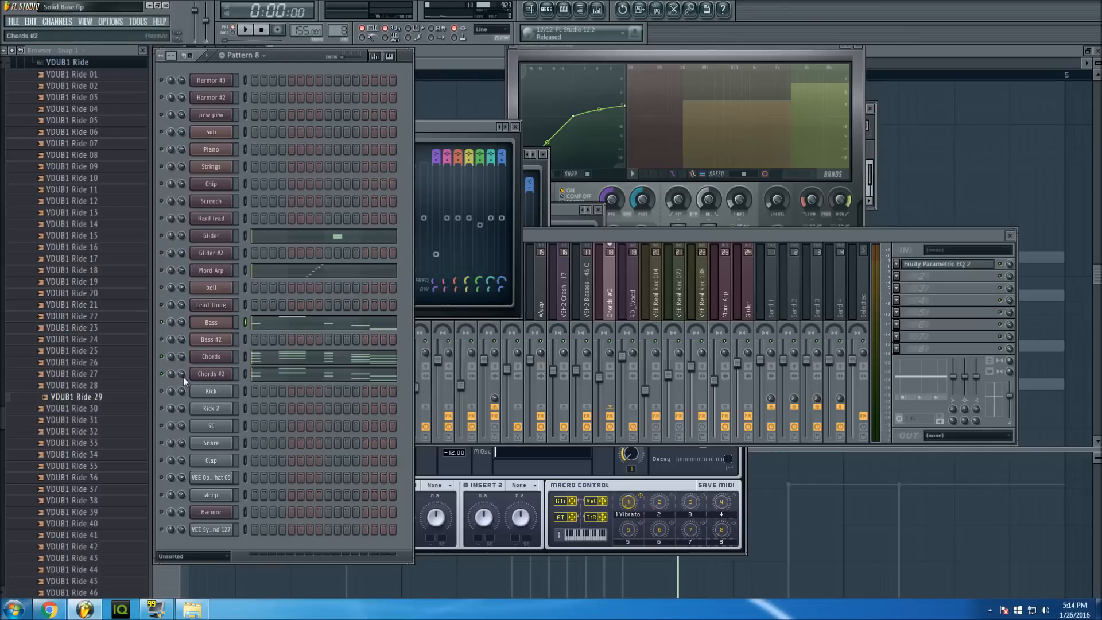
Examine the Chords #2 notes in the piano roll and return to Pattern 8's channels.
right_click(211, 373)
left_click(237, 374)
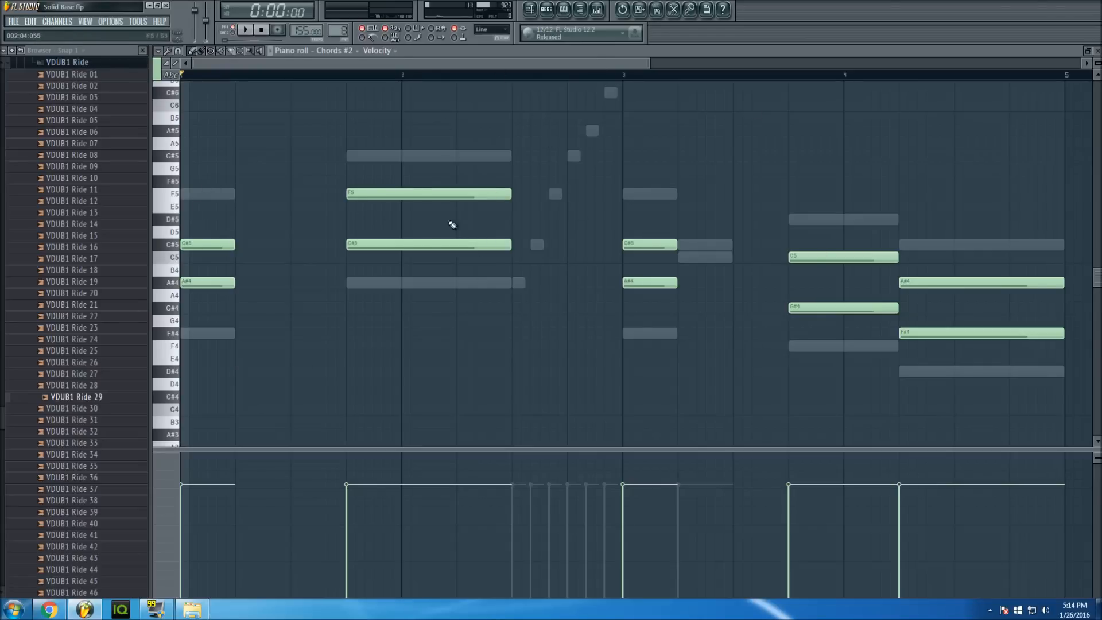
left_click(546, 9)
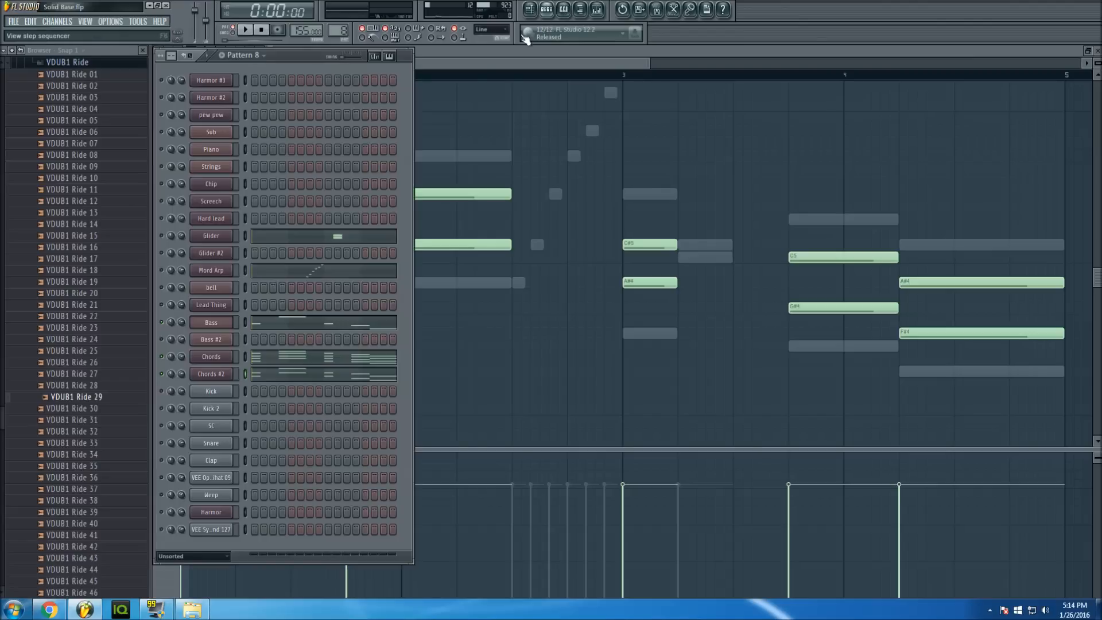
right_click(165, 359)
left_click(192, 360)
right_click(166, 356)
left_click(195, 360)
Open Pattern 17 from the playlist, show its channels and audition the Lead Thing melody.
left_click(529, 9)
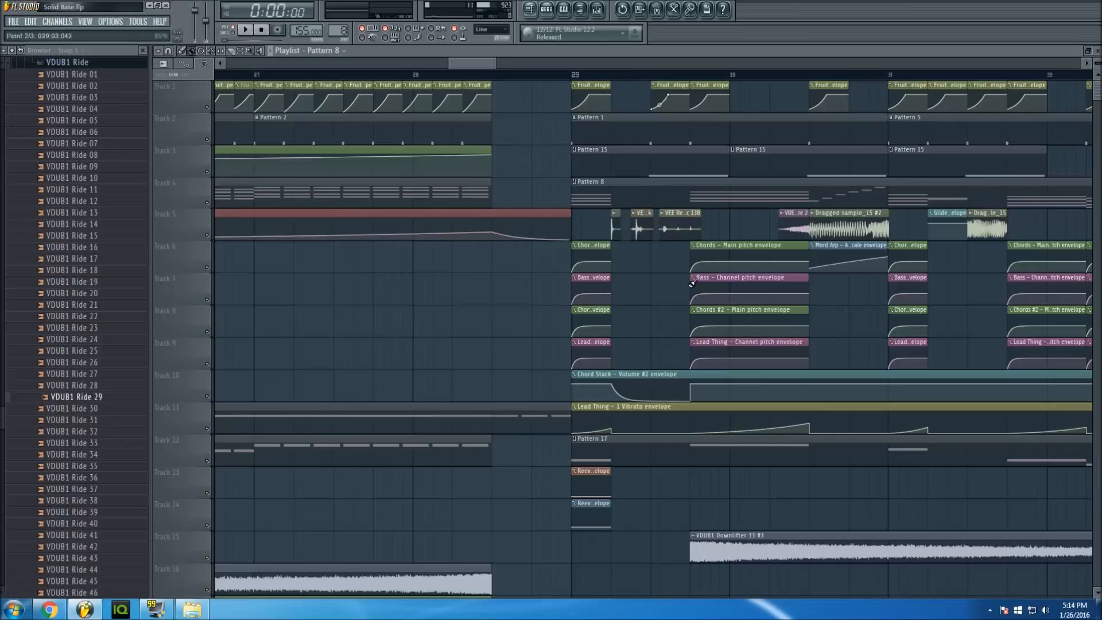
double_click(680, 457)
left_click(546, 9)
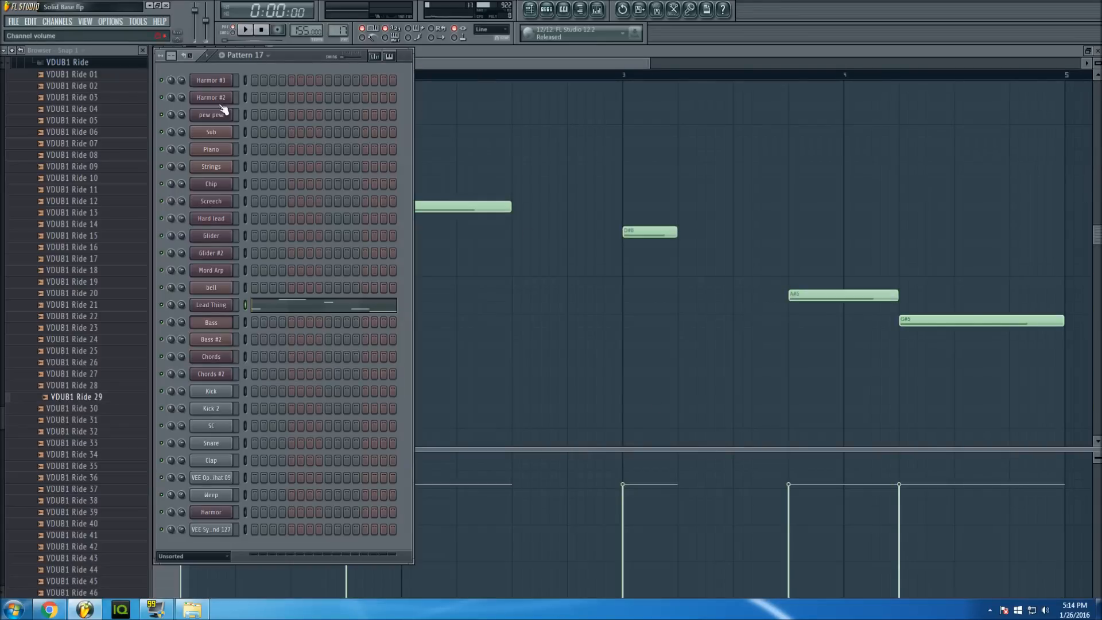
left_click(248, 30)
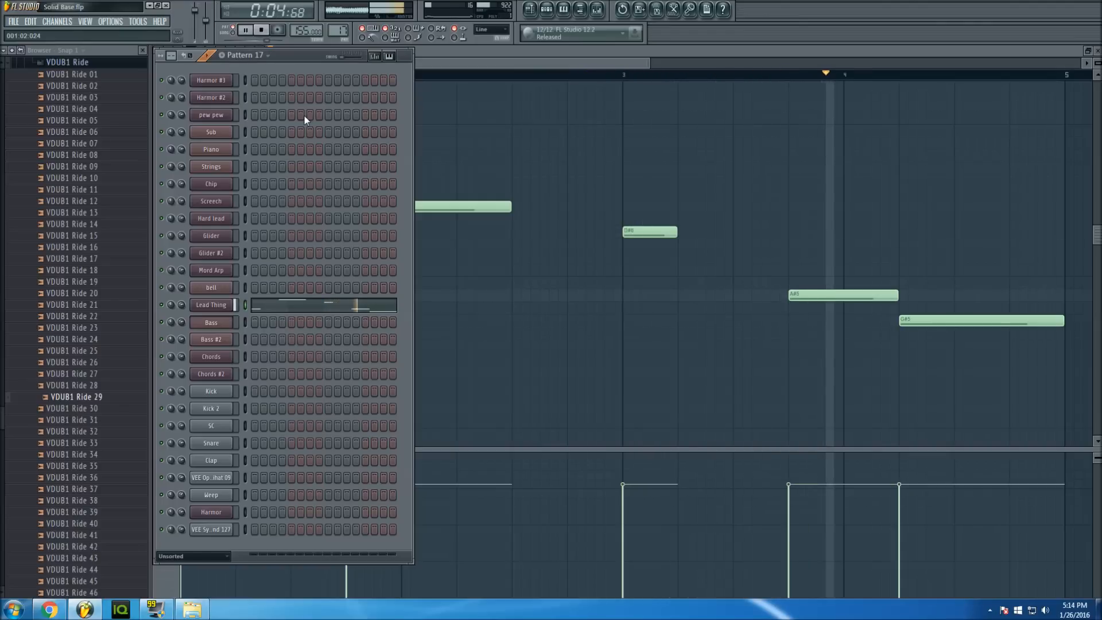
key("space")
Examine the Lead Thing channel's Massive patch: the 4 Env envelope, the Ring Mod and Phase modulation settings, and the oscillator phase settings.
left_click(211, 304)
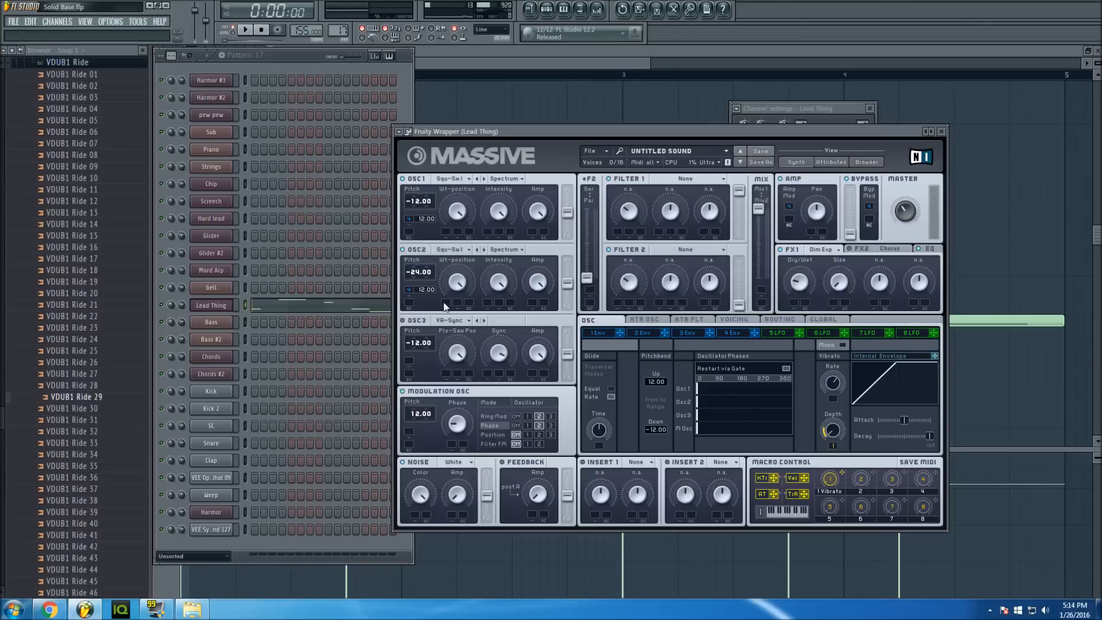
left_click(732, 333)
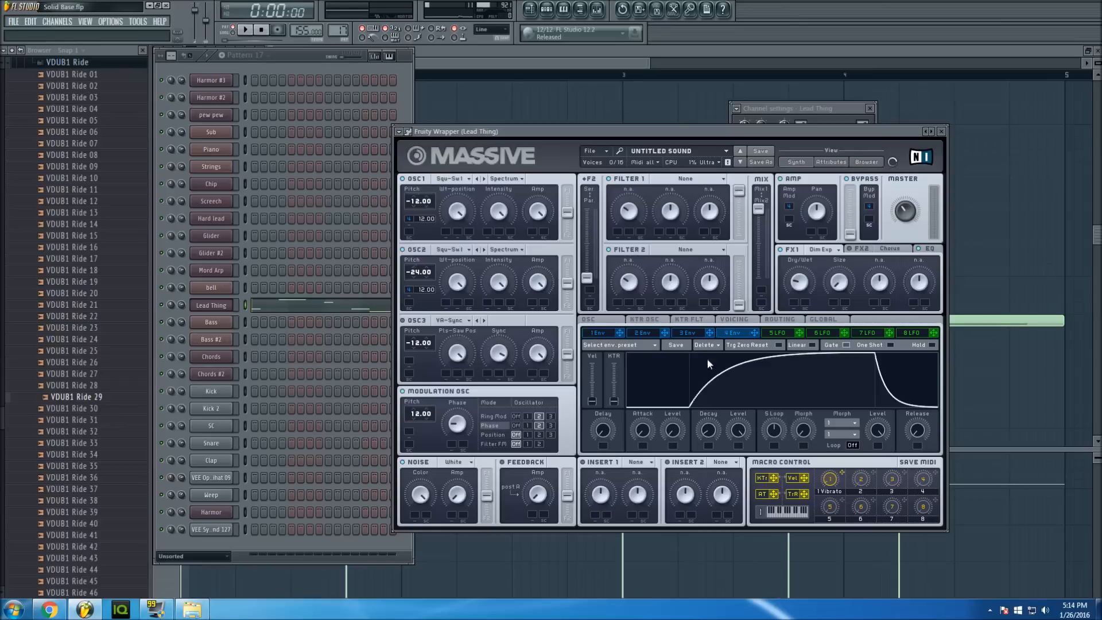
key("m")
left_click(492, 415)
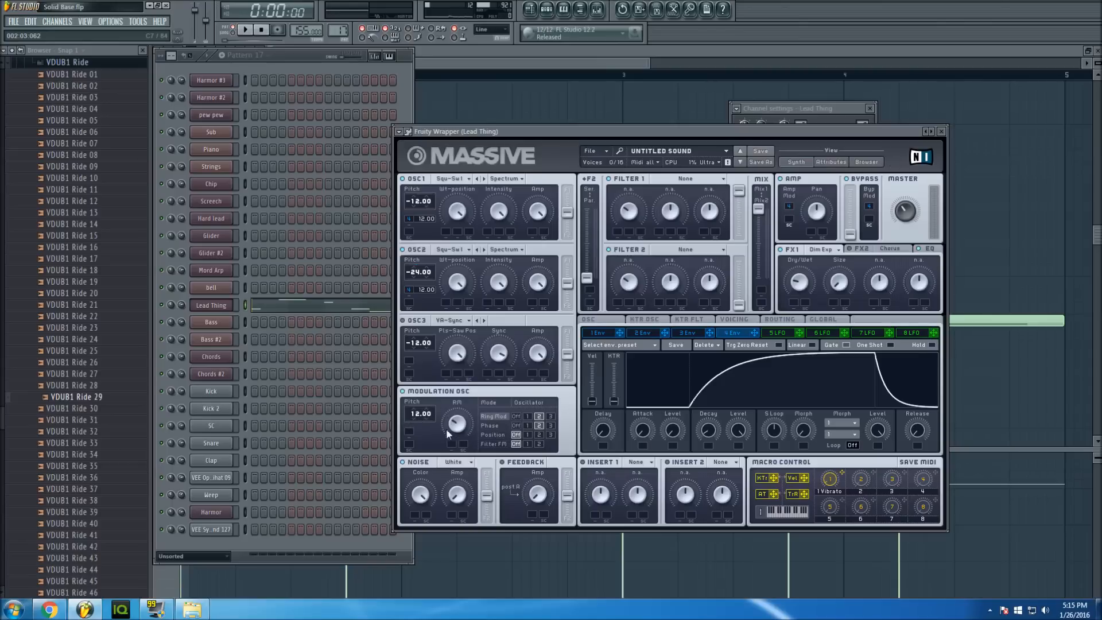
left_click(489, 425)
left_click(589, 320)
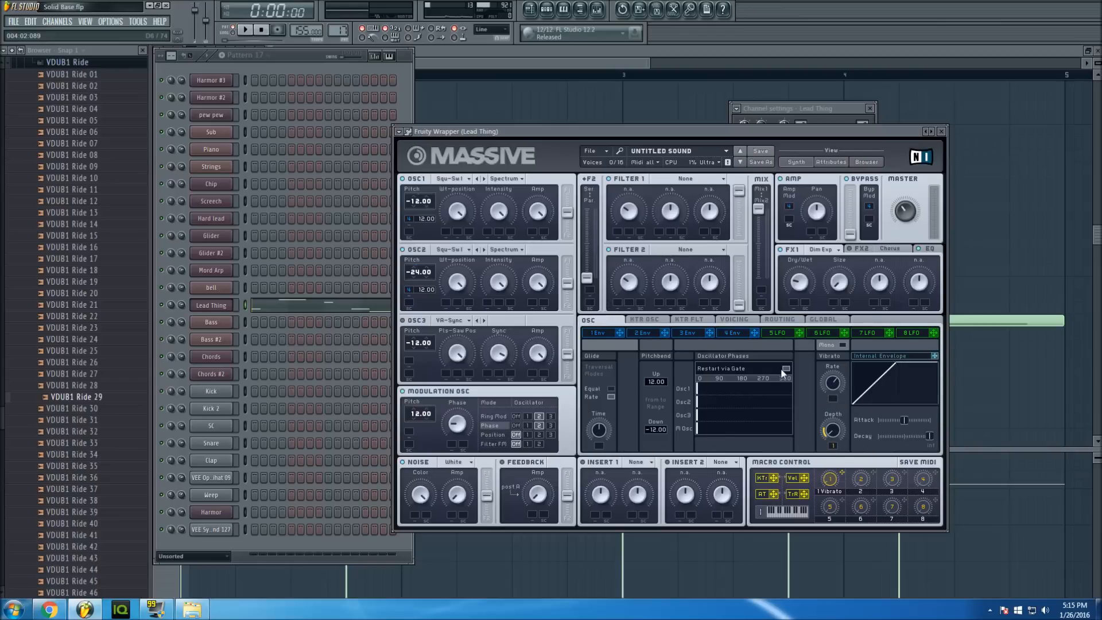
View the Fruity Parametric EQ 2, Soundgoodizer and Fruity Reeverb 2 effects on the Lead mixer track.
left_click(598, 11)
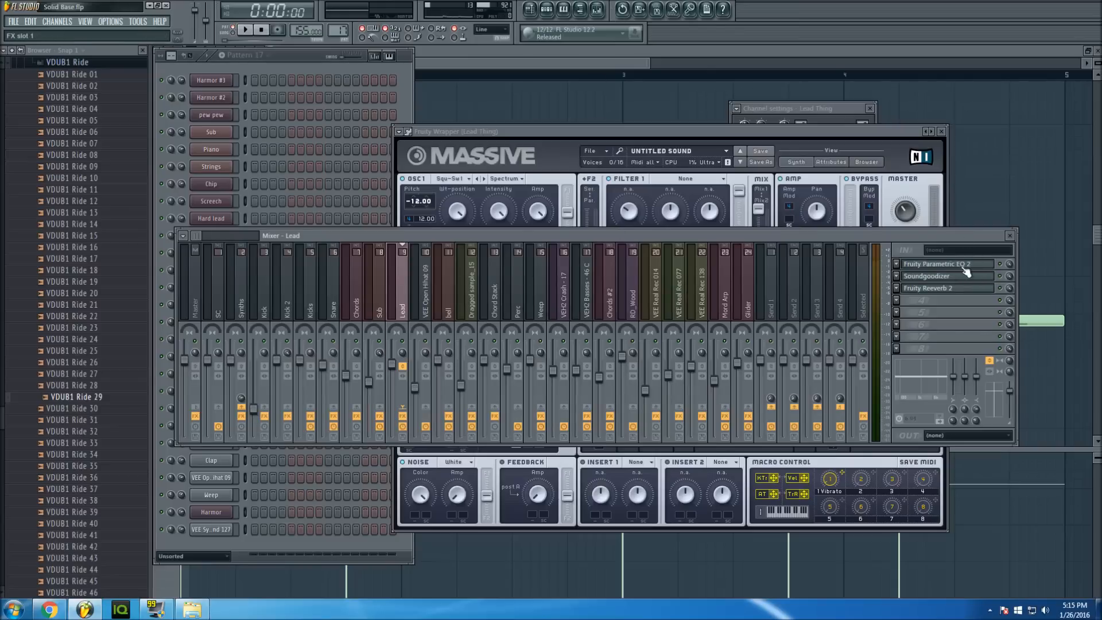
left_click(964, 265)
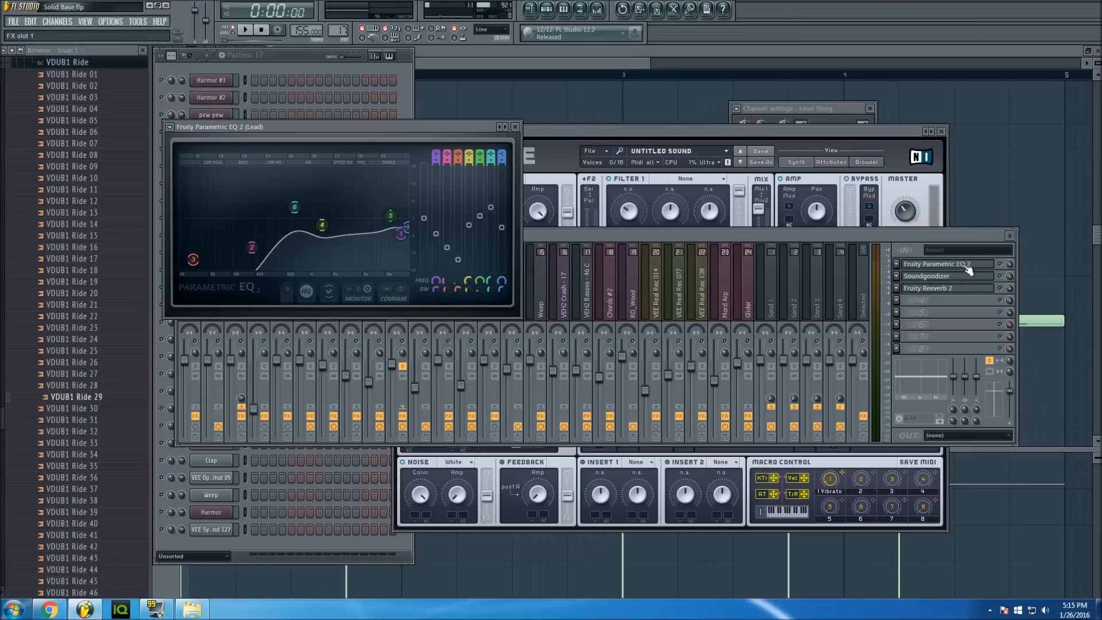
left_click(942, 277)
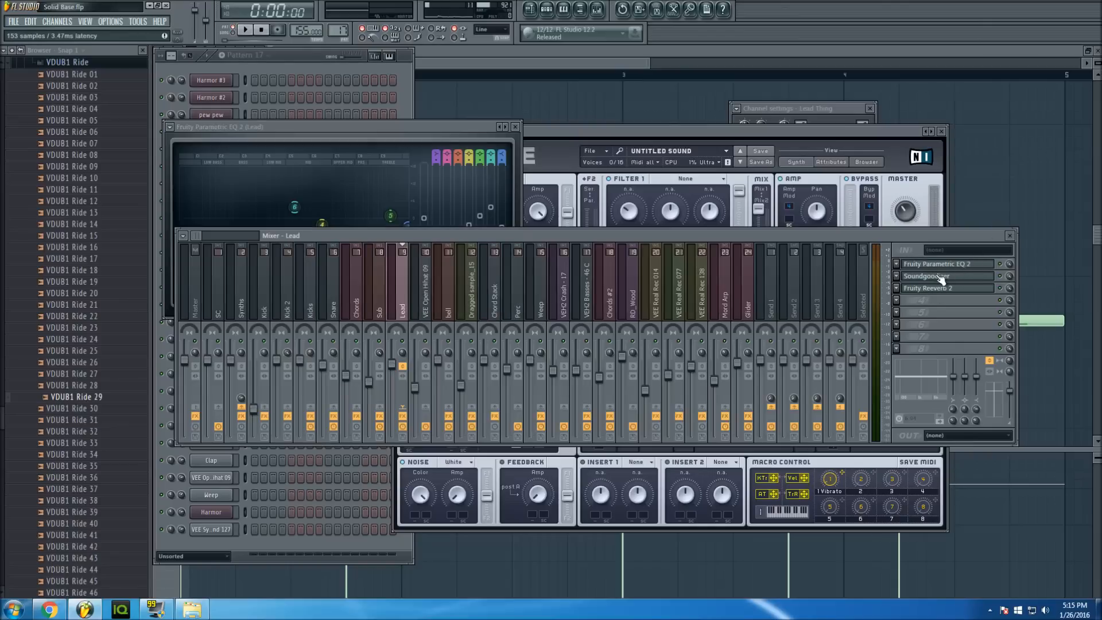
left_click(964, 291)
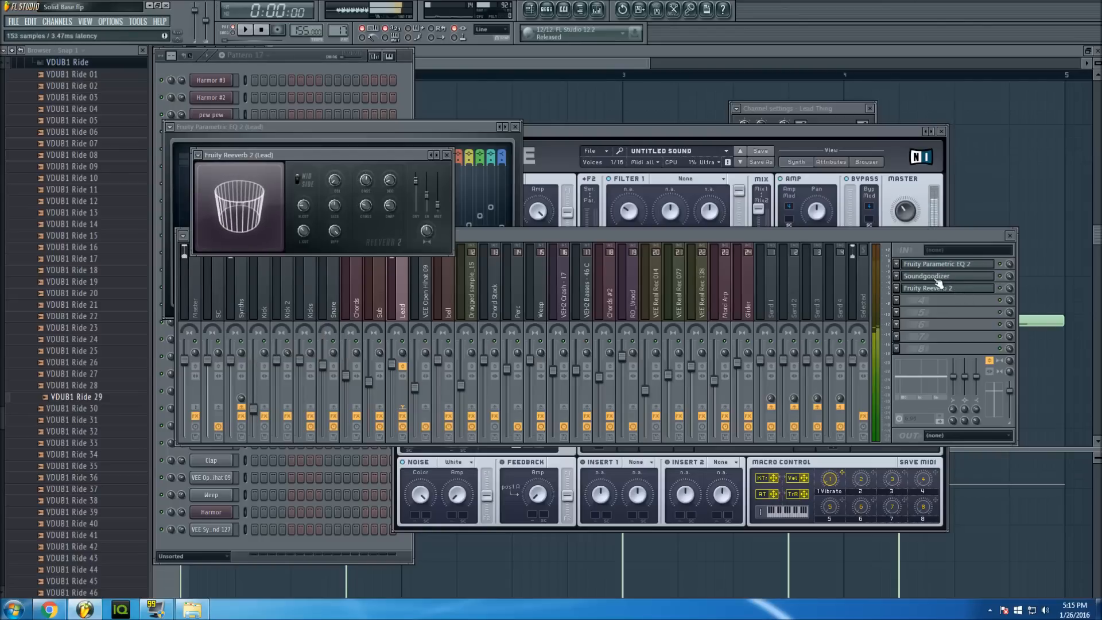
Return to the playlist and play the arrangement from bar 29 with its pitch envelopes active.
left_click(531, 11)
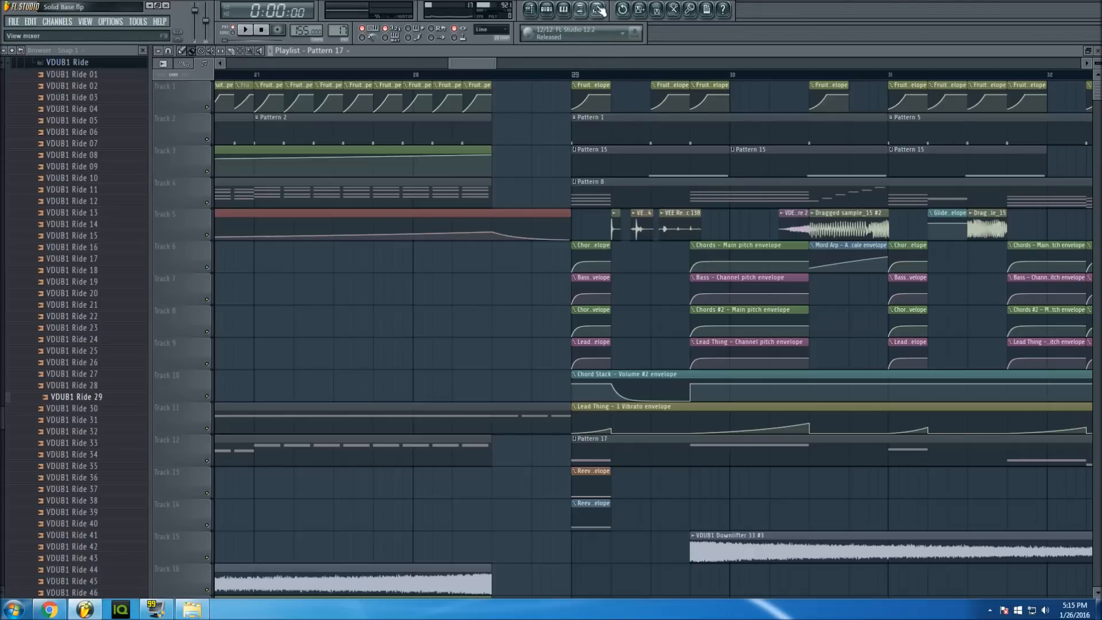
left_click(580, 8)
left_click(563, 8)
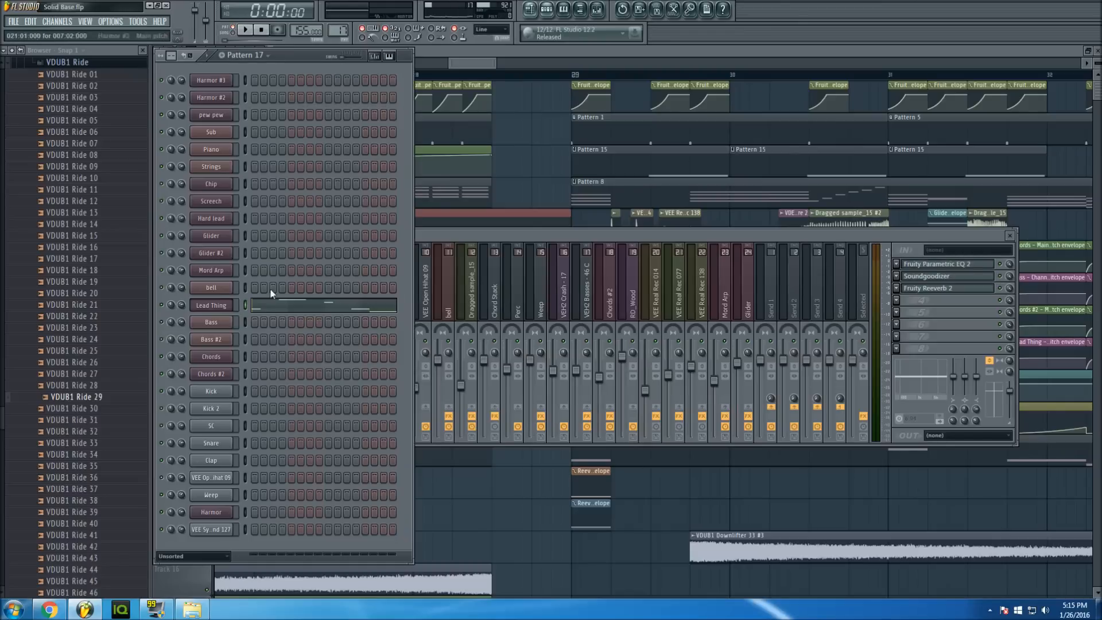
left_click(571, 75)
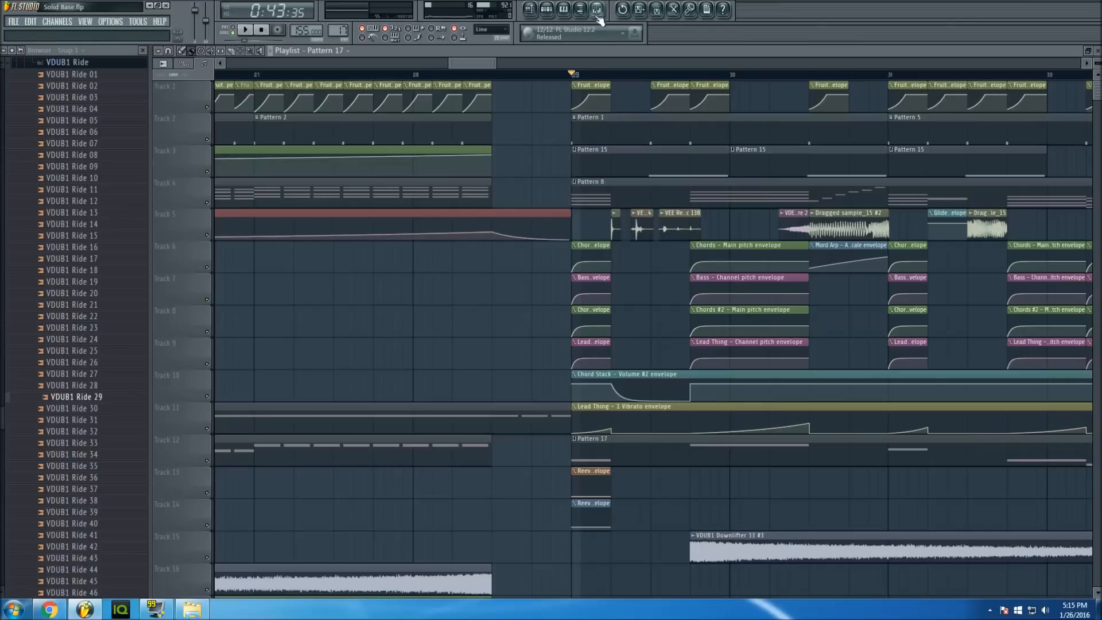
left_click(580, 9)
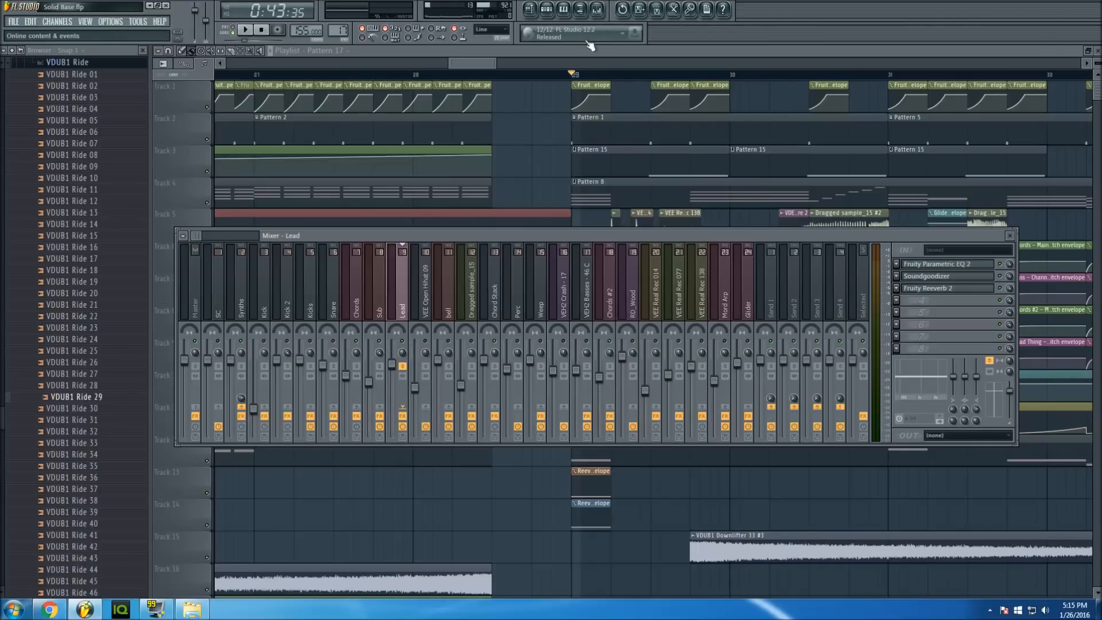
key("F9")
mouse_move(493, 62)
left_mouse_down()
mouse_move(503, 62)
mouse_move(492, 62)
left_mouse_up()
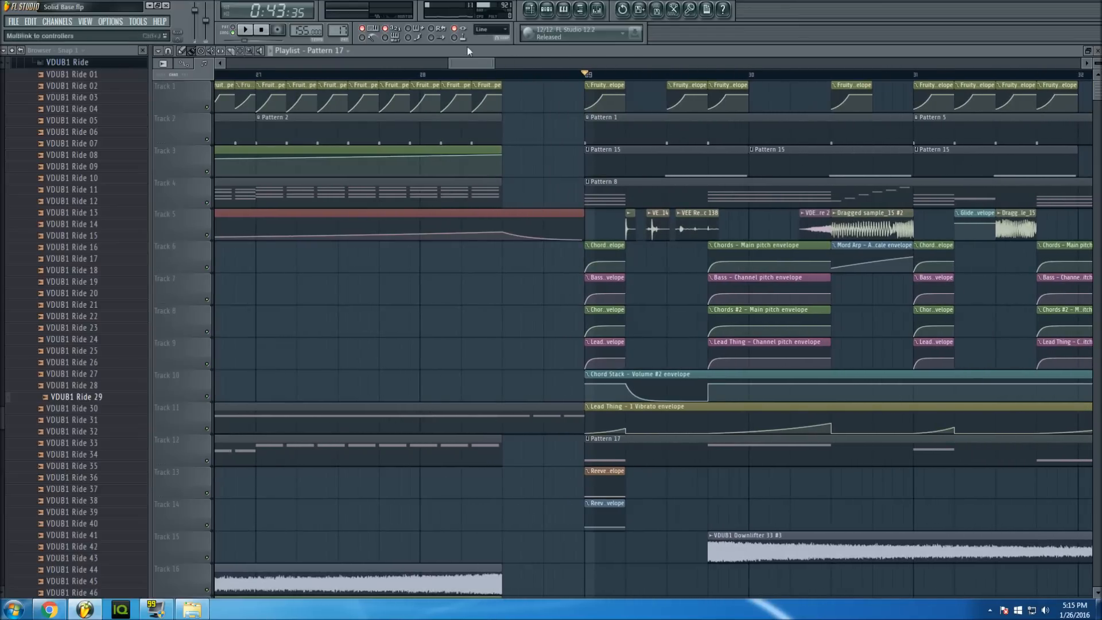
left_click_drag(470, 62, 481, 62)
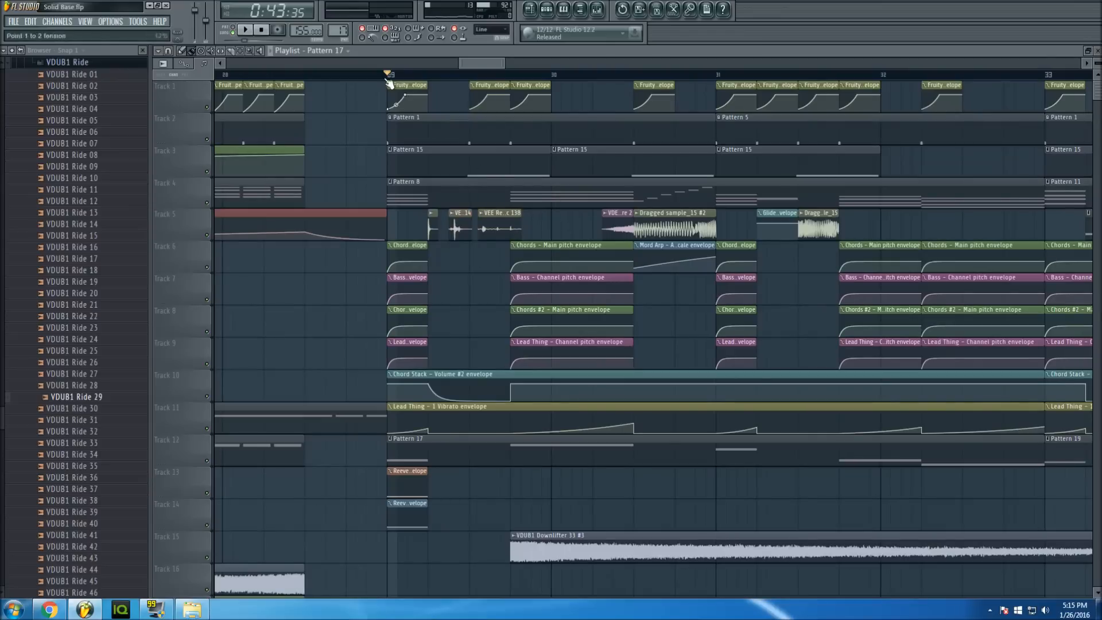
key("space")
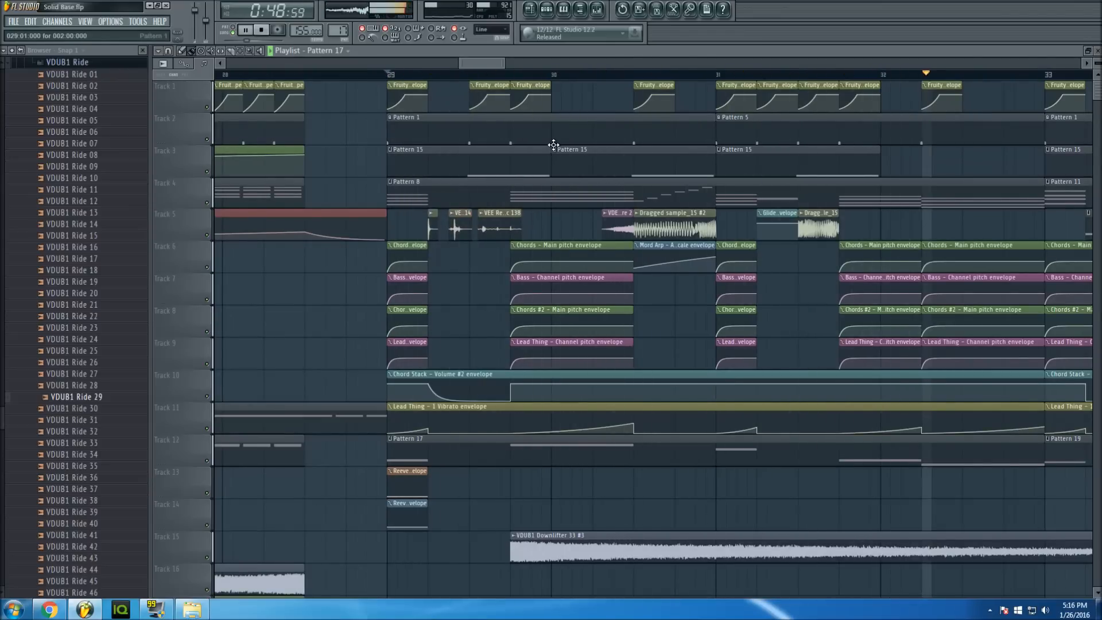
key("space")
Mute the first four groups of pitch envelope clips on tracks 6 to 9 from bar 29 and play that section.
mouse_move(405, 262)
left_mouse_down()
mouse_move(413, 320)
mouse_move(509, 359)
mouse_move(594, 268)
left_mouse_up()
left_click_drag(714, 353, 745, 267)
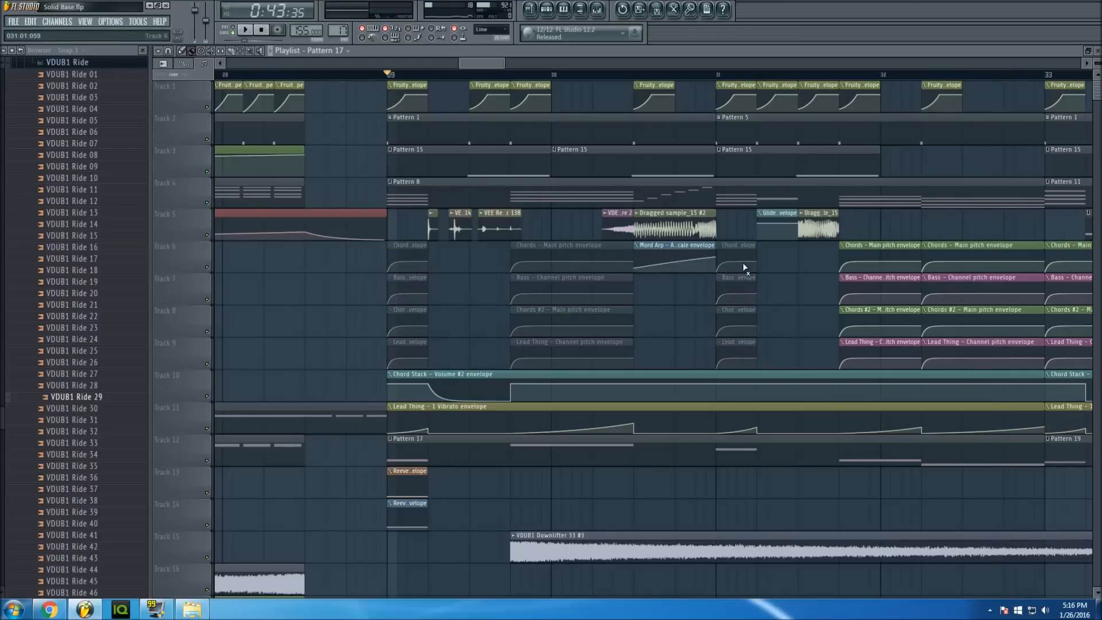
left_click_drag(857, 347, 888, 258)
key("space")
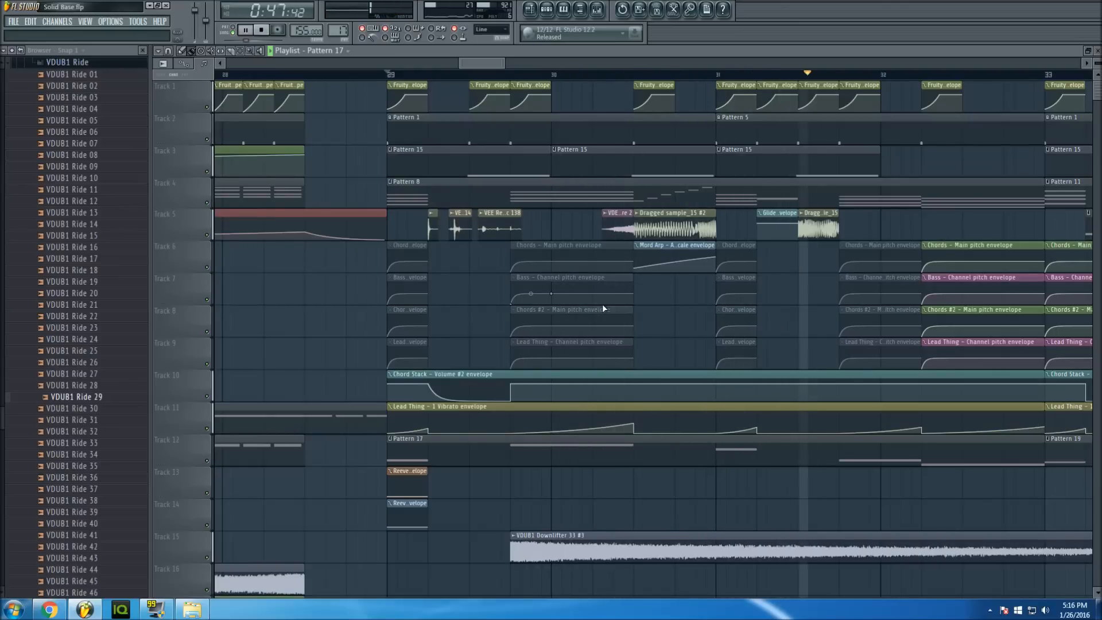
key("space")
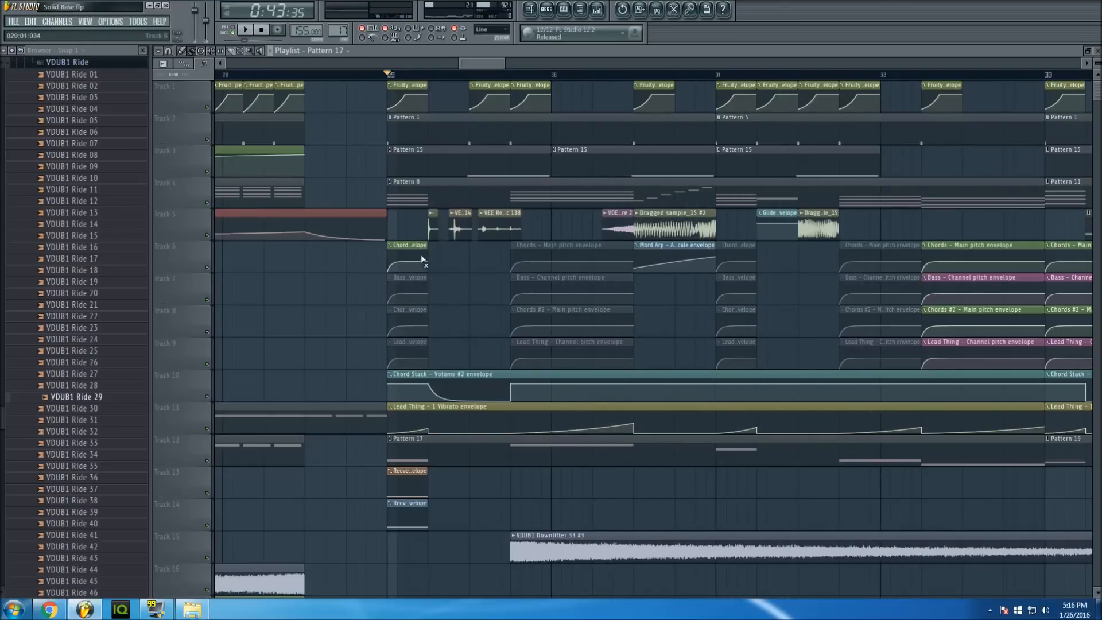
Unmute the four groups of pitch envelope clips on tracks 6 to 9.
mouse_move(422, 256)
left_mouse_down()
mouse_move(560, 259)
mouse_move(535, 337)
mouse_move(417, 354)
mouse_move(409, 285)
left_mouse_up()
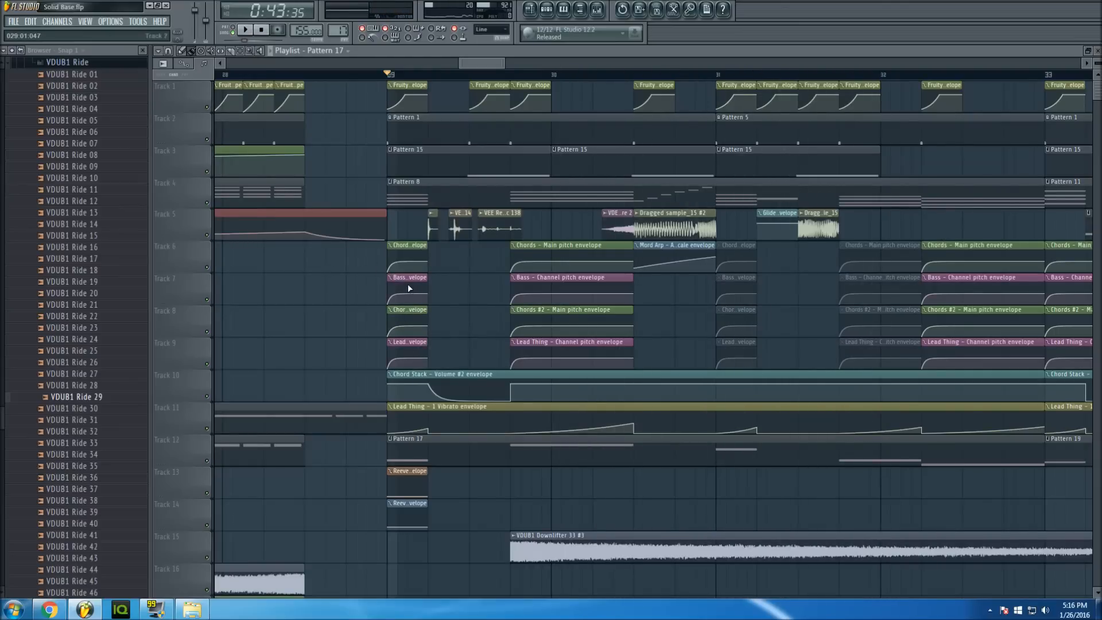
mouse_move(689, 366)
left_mouse_down()
mouse_move(730, 351)
mouse_move(732, 260)
left_mouse_up()
left_click_drag(844, 261, 858, 357)
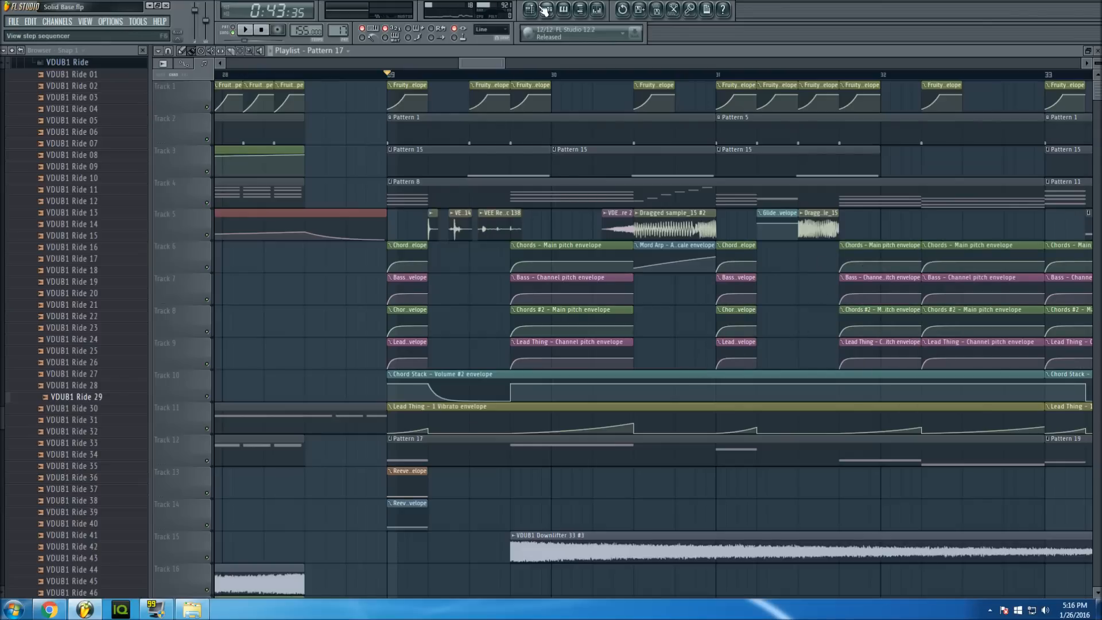